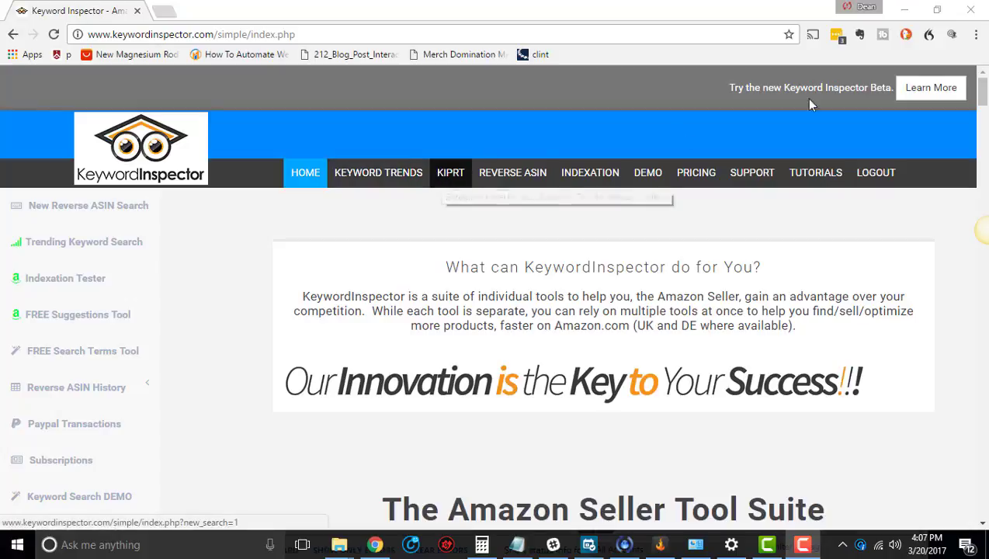
Step: Open the KIPRT tool and start a new, empty Product Research form
click(451, 174)
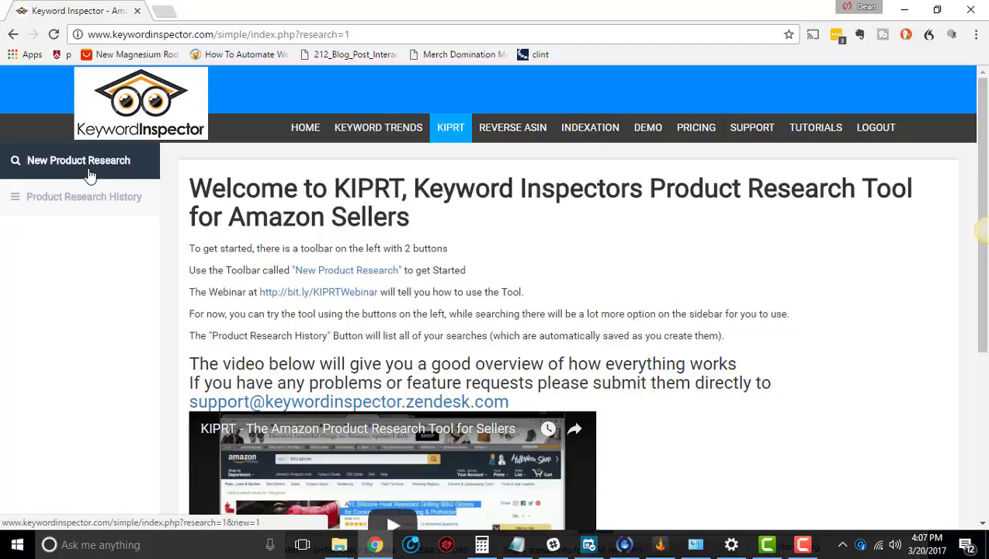
click(90, 176)
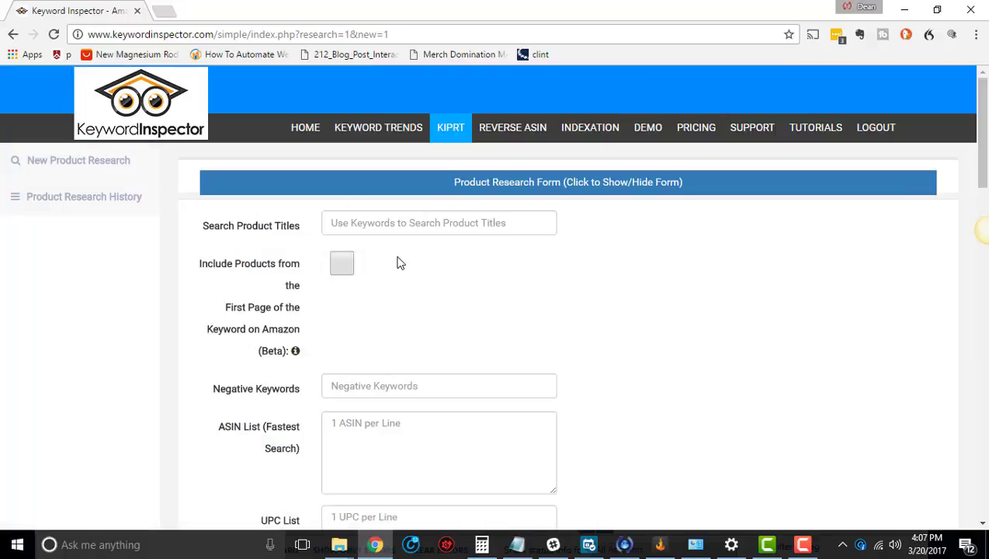
scroll(326, 229, down, 11)
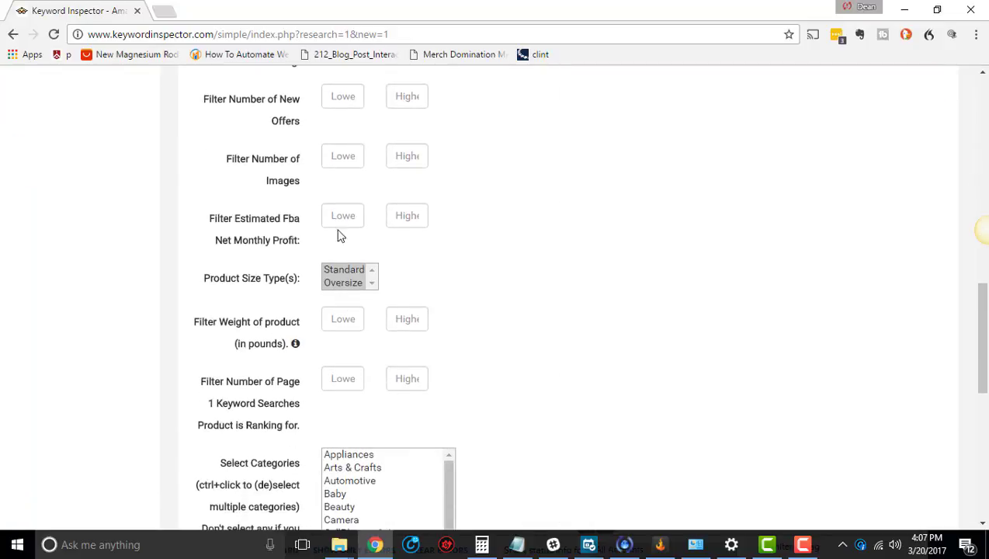
scroll(339, 225, down, 8)
scroll(312, 328, up, 6)
scroll(317, 332, up, 12)
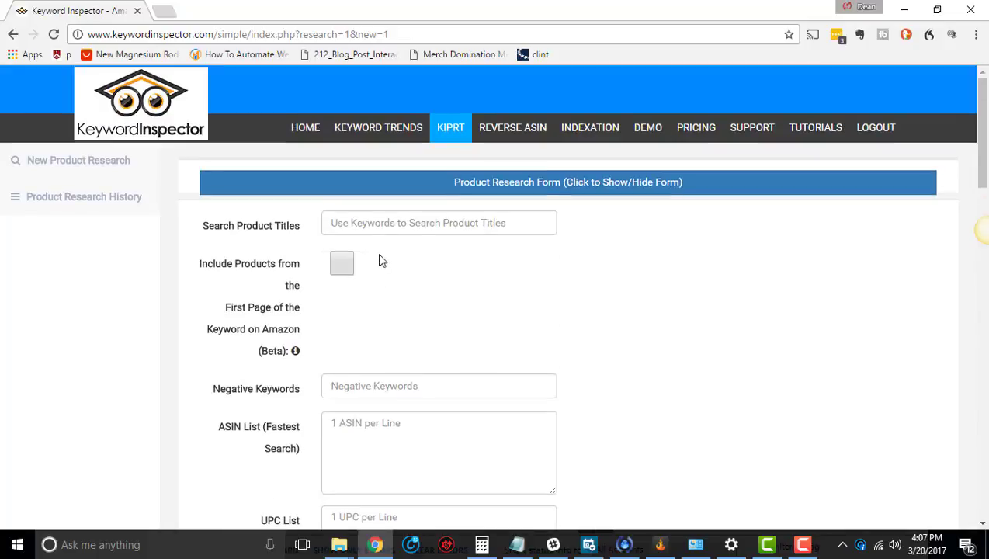
scroll(382, 268, down, 2)
scroll(371, 246, up, 2)
Step: Put the cursor in the Search Product Titles field of the form
click(383, 216)
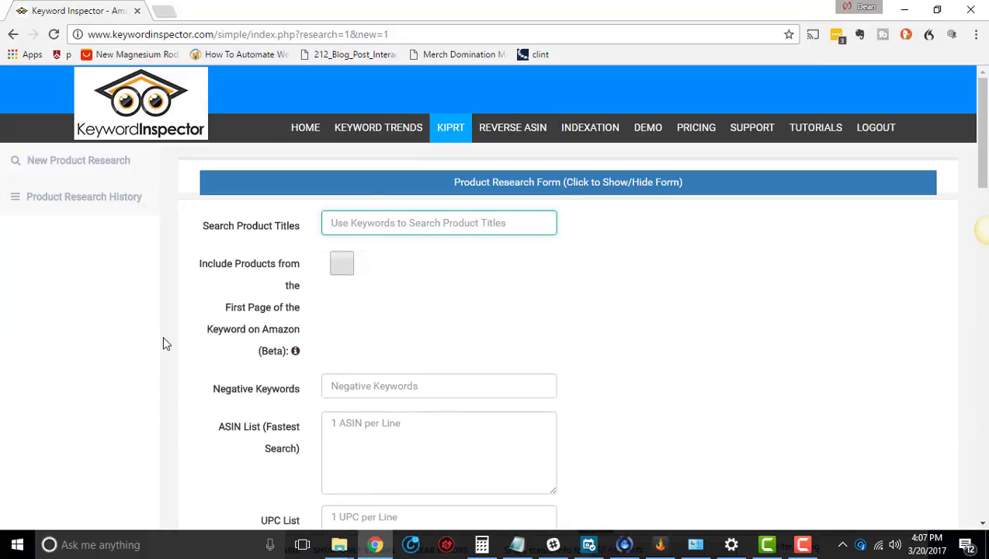
scroll(334, 269, down, 1)
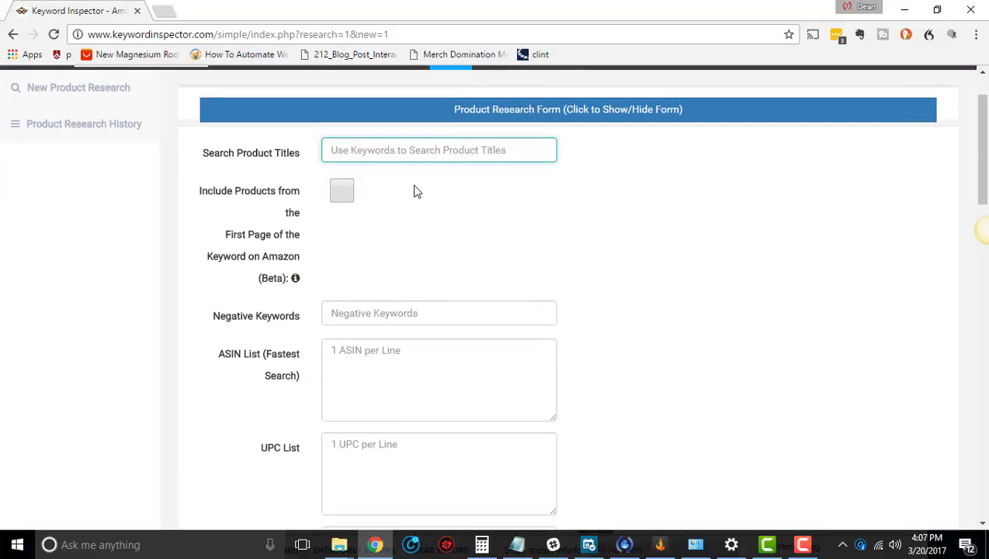
scroll(349, 248, down, 4)
scroll(342, 248, up, 5)
Step: Enter 'automotive' as the product title keyword
click(372, 222)
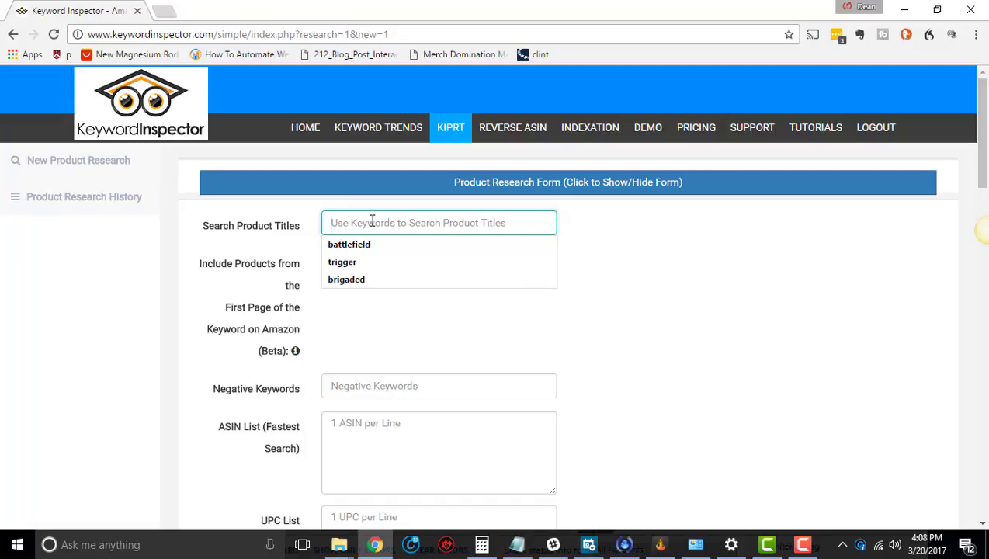
text(automotive part)
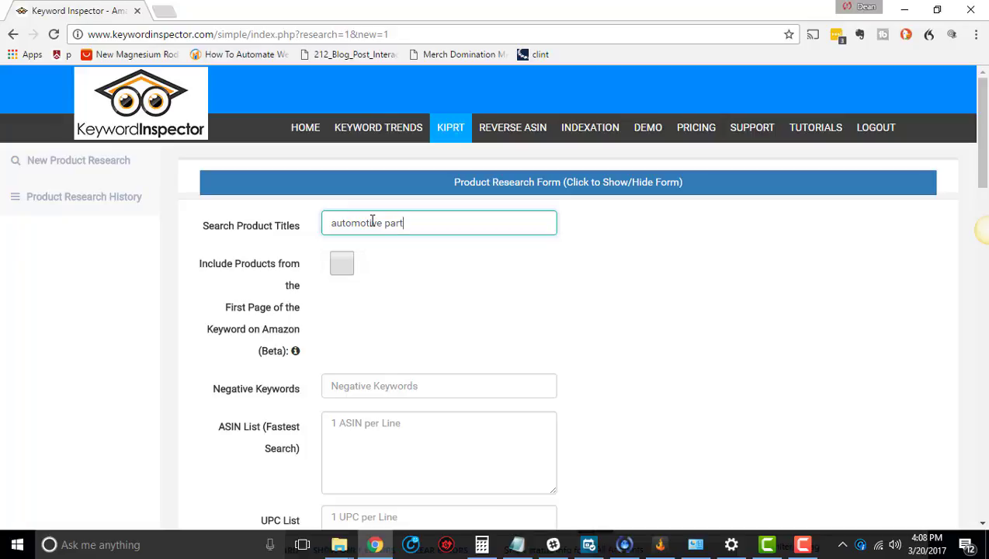
key(BackSpace)
key(BackSpace)
key(BackSpace)
key(BackSpace)
key(BackSpace)
Step: Submit the automotive search from the bottom of the form with Search Products
scroll(371, 335, down, 15)
scroll(353, 404, down, 5)
scroll(582, 365, down, 5)
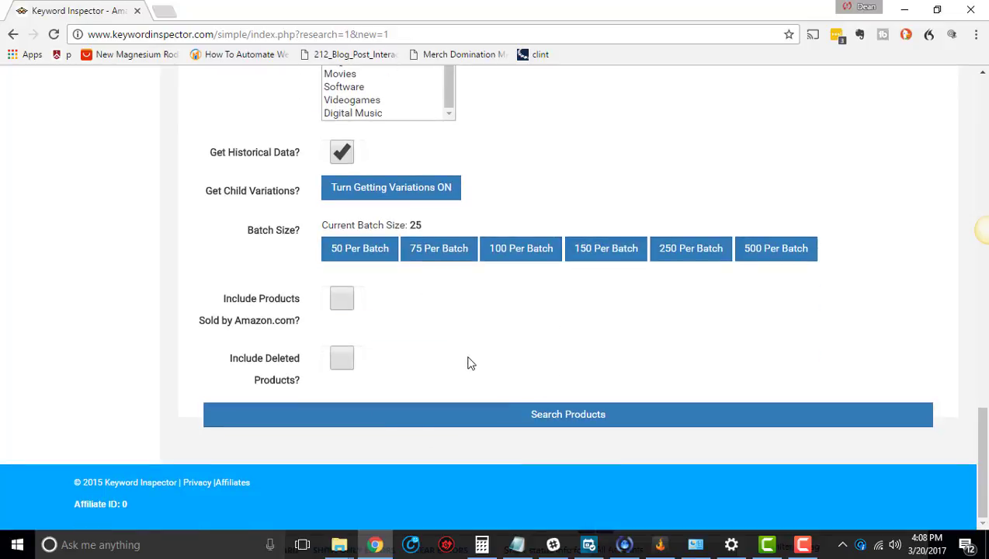
click(530, 413)
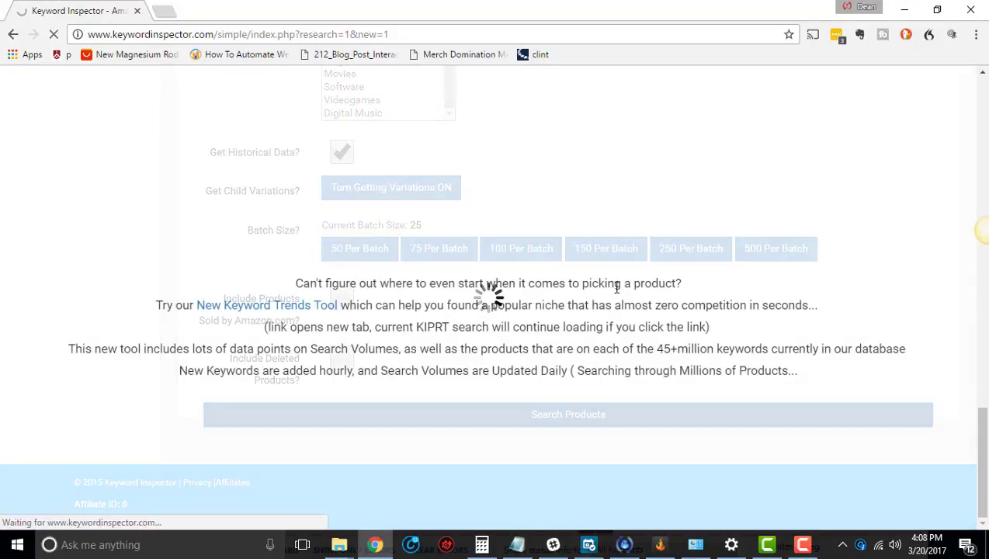
click(803, 544)
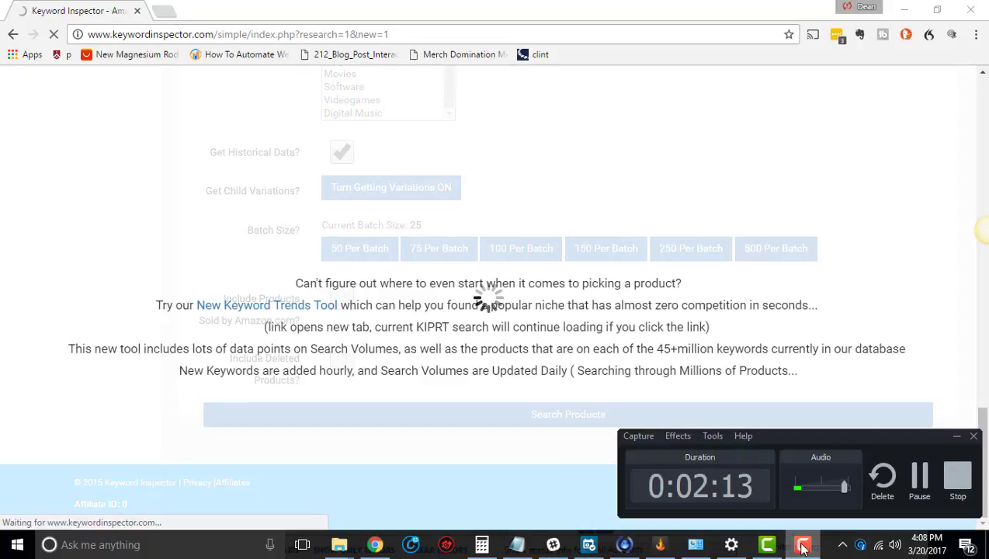
Step: Scroll down to the finished automotive results: 56 found, 25 stored, across three pages
click(919, 477)
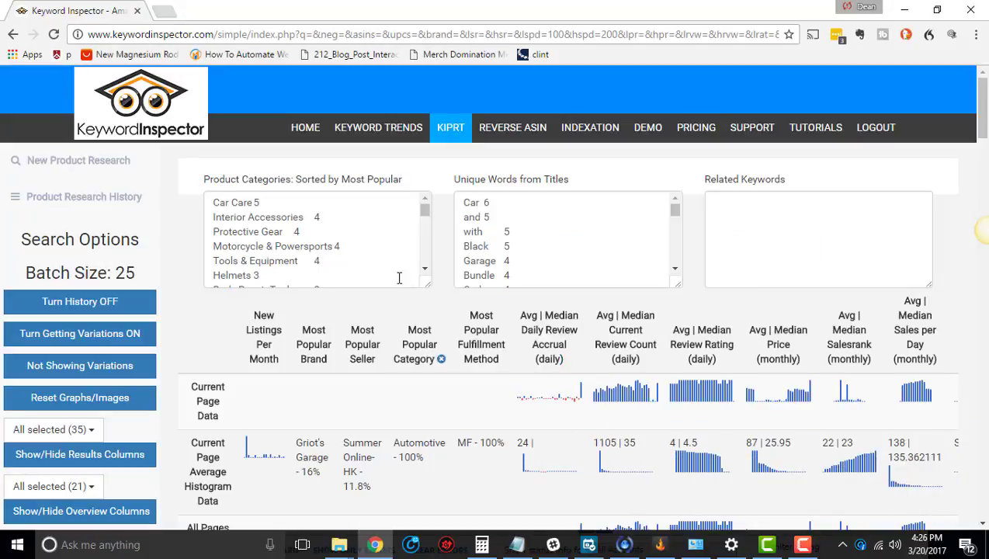
scroll(233, 268, down, 3)
scroll(210, 302, down, 1)
scroll(210, 302, down, 5)
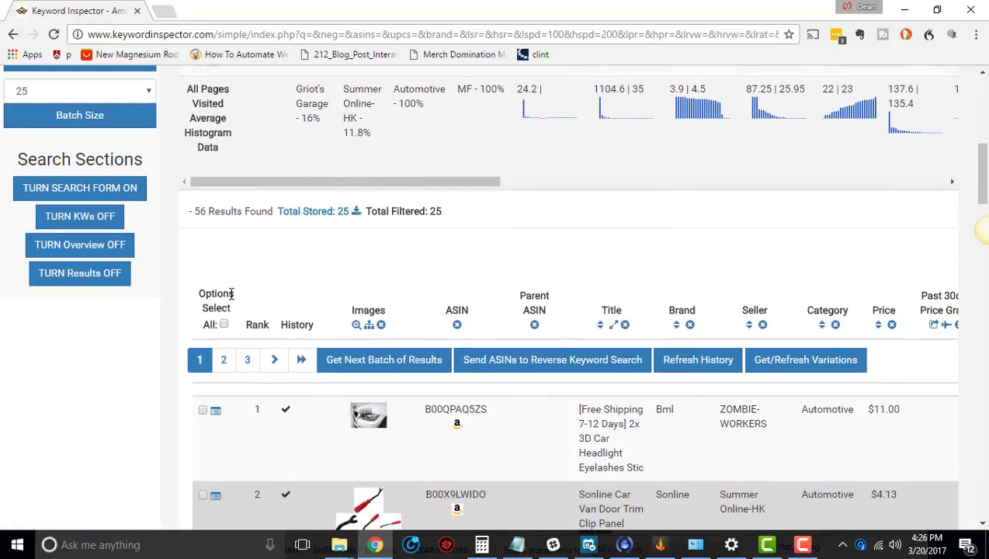
scroll(204, 379, down, 3)
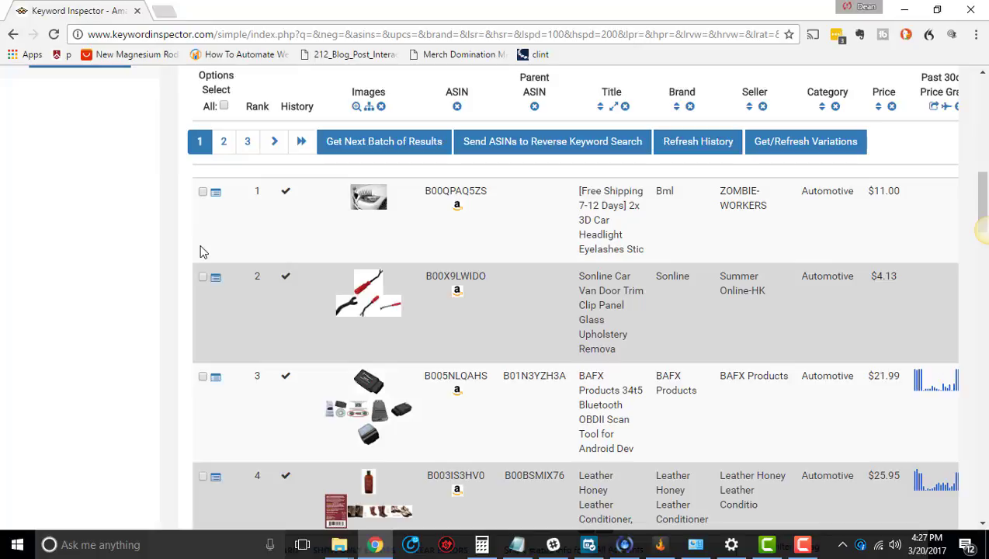
scroll(200, 251, up, 2)
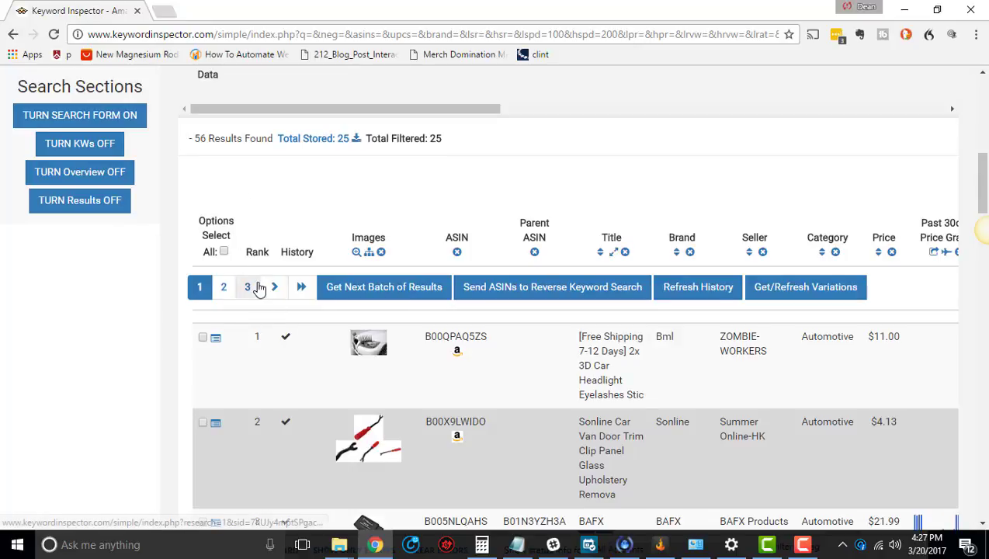
scroll(259, 288, down, 1)
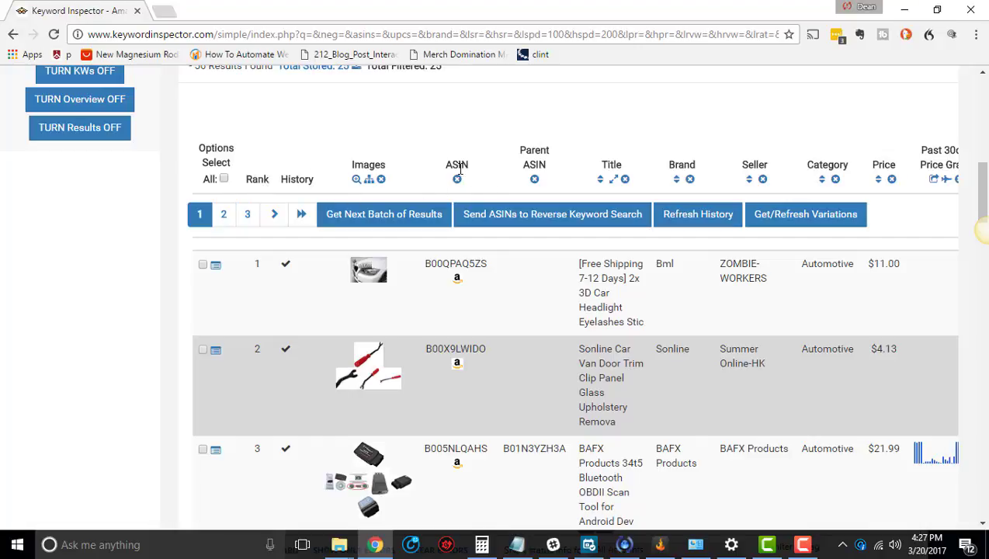
scroll(476, 204, up, 1)
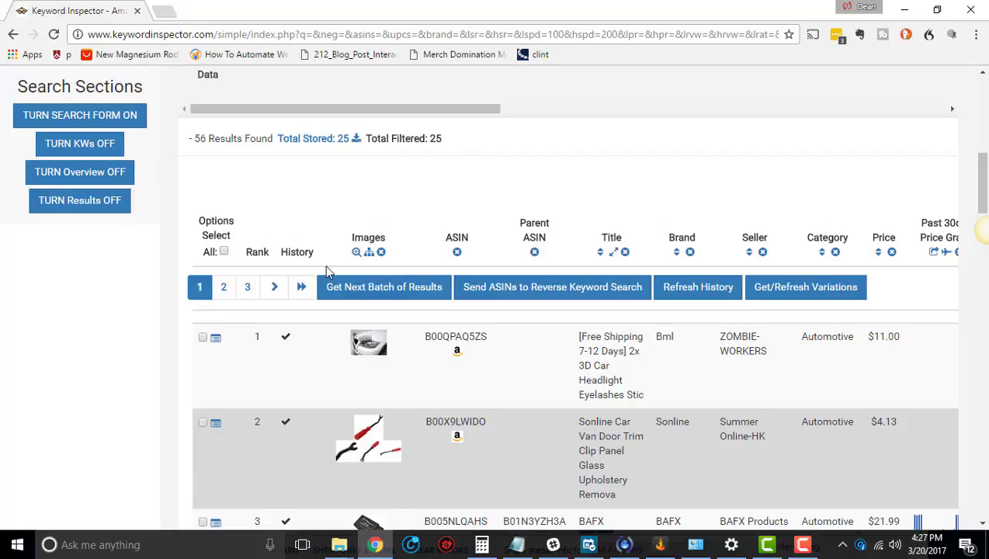
scroll(328, 270, up, 5)
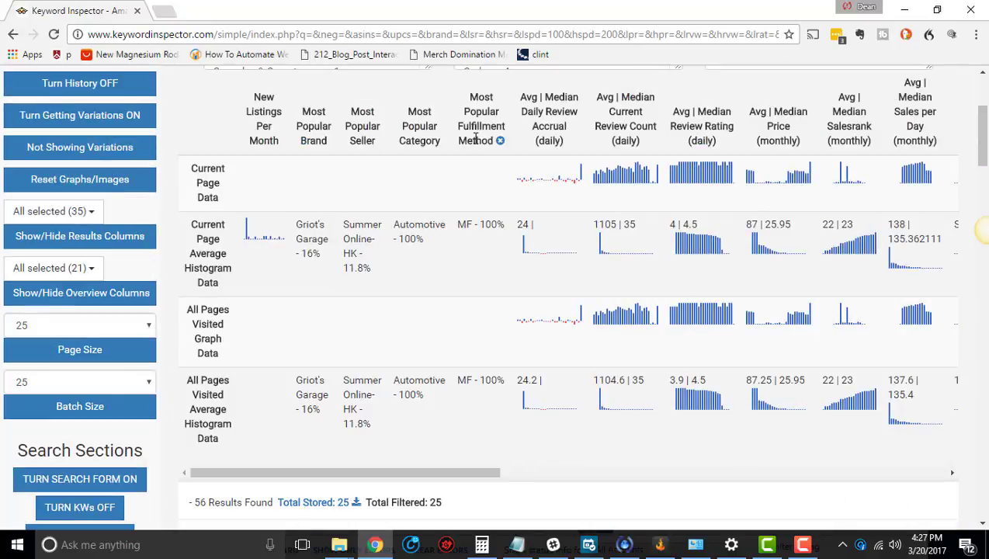
scroll(473, 194, right, 3)
scroll(474, 194, left, 3)
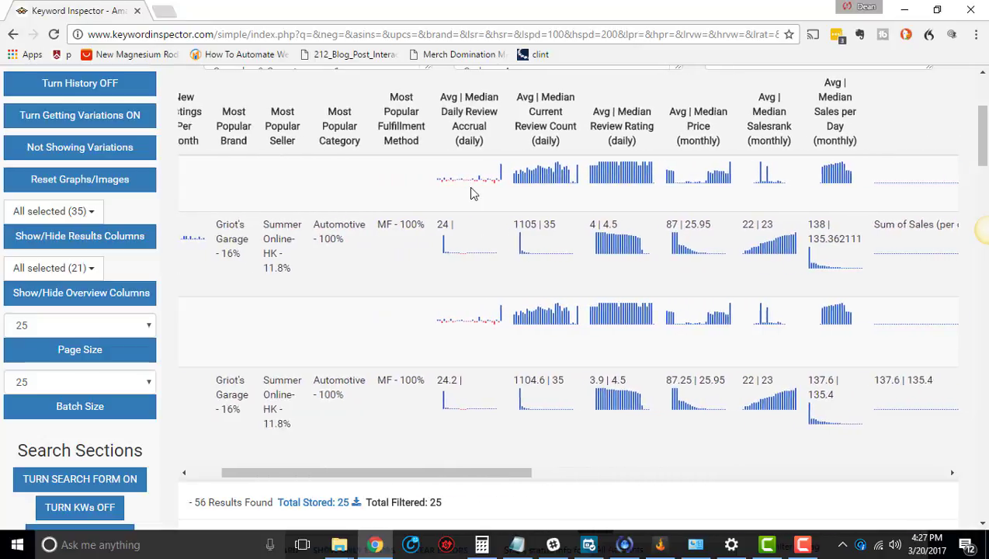
scroll(473, 194, right, 2)
scroll(473, 194, right, 3)
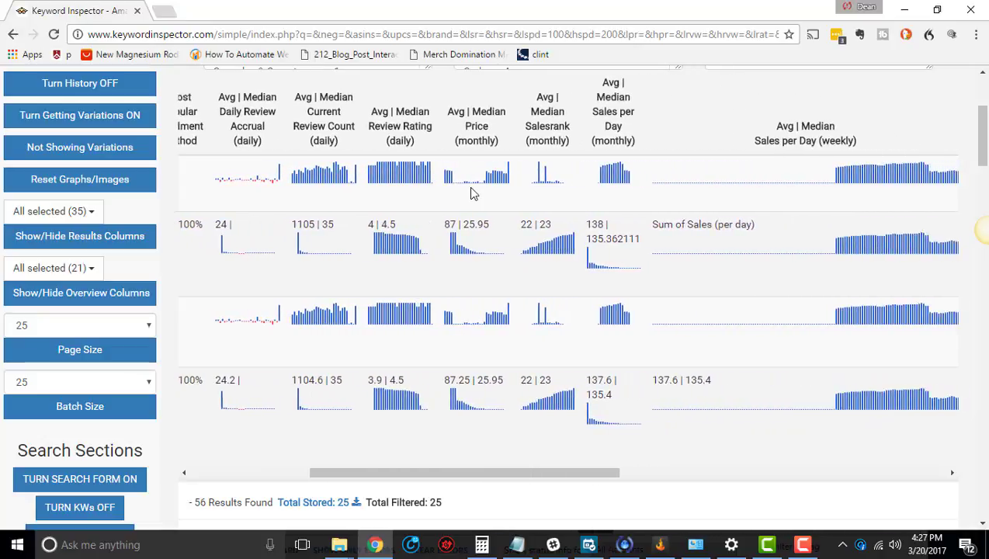
scroll(473, 194, left, 2)
scroll(473, 194, left, 3)
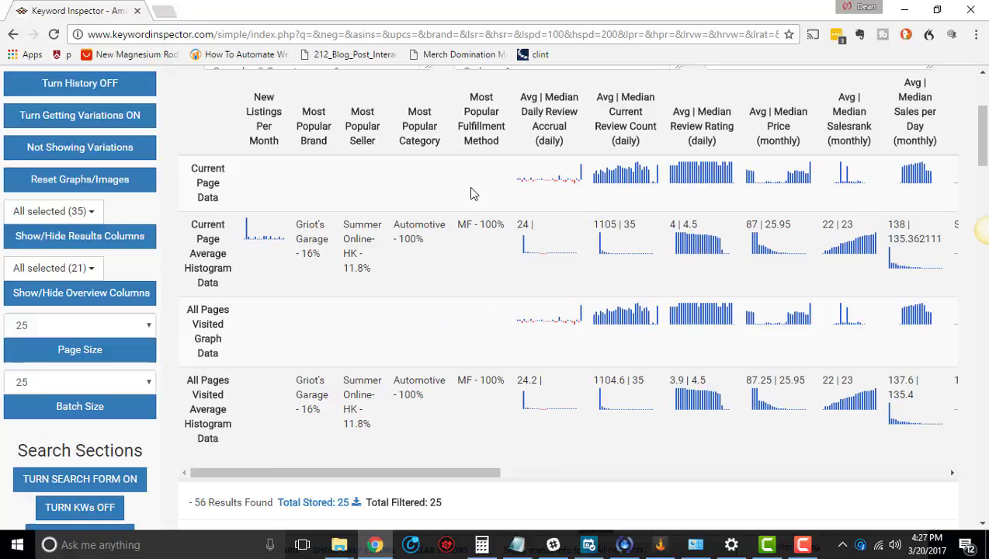
scroll(450, 209, up, 2)
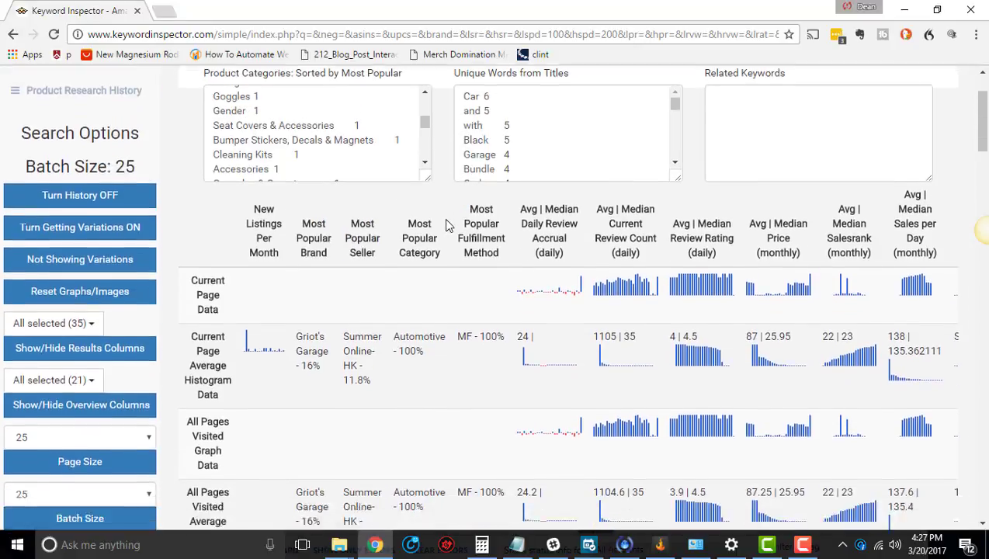
scroll(435, 248, down, 5)
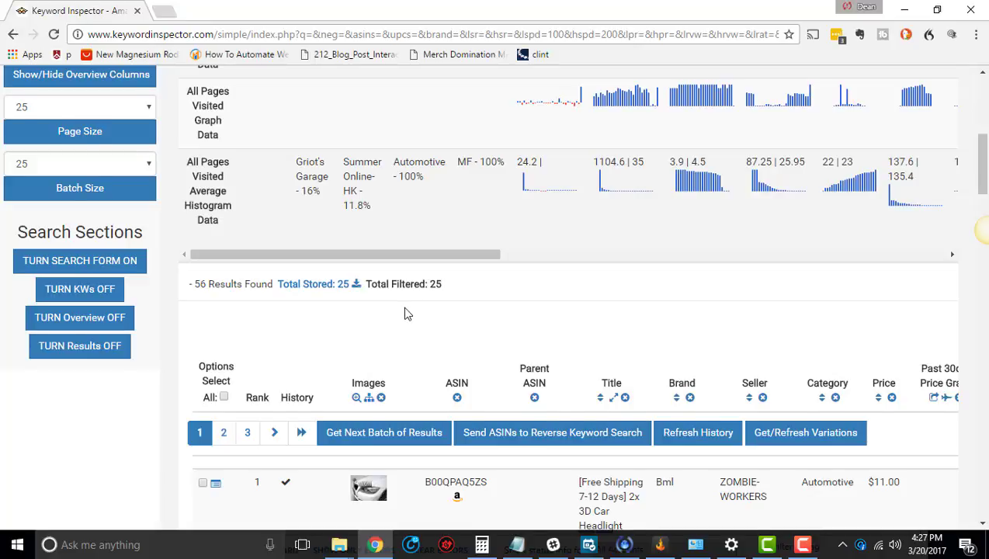
Step: Scroll through the 25-item automotive results table, with B00QPAQ5ZS ranked first at $11.00
scroll(406, 313, down, 4)
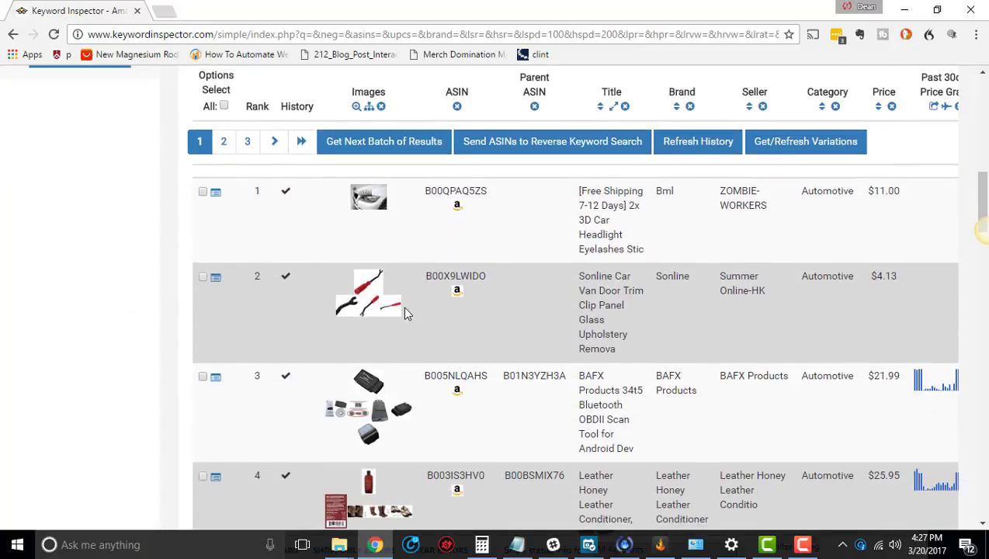
scroll(405, 308, up, 2)
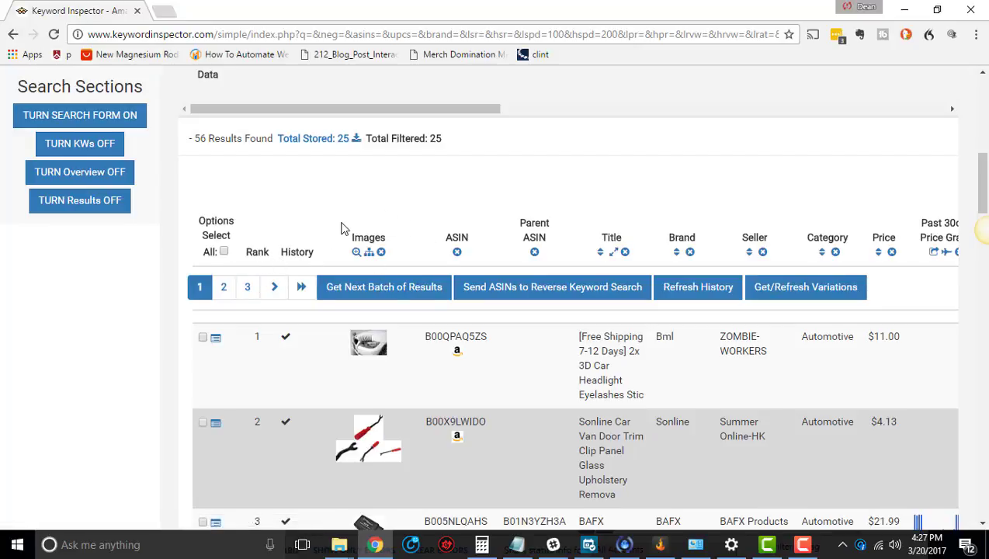
scroll(341, 227, down, 1)
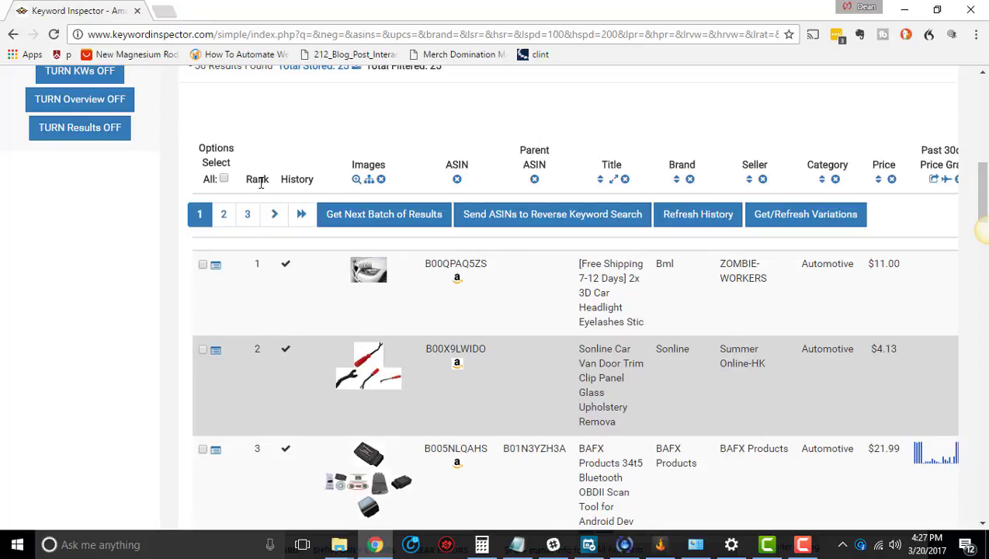
scroll(263, 181, down, 1)
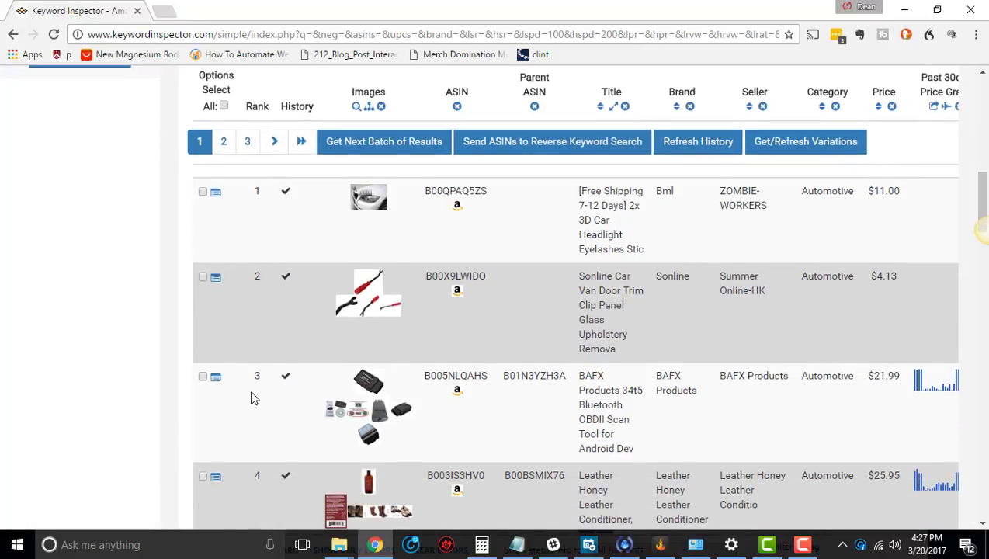
scroll(250, 361, up, 1)
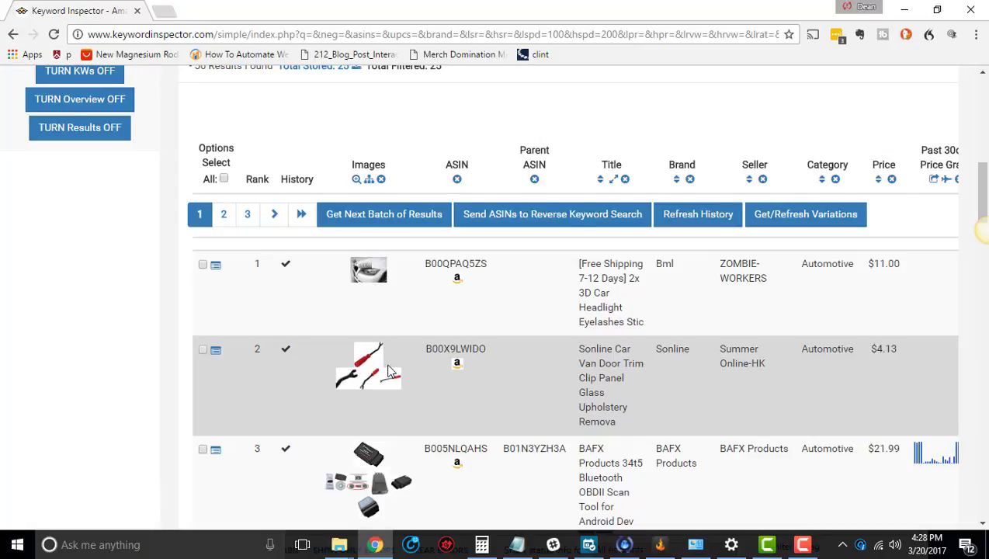
scroll(388, 373, down, 1)
scroll(378, 380, up, 2)
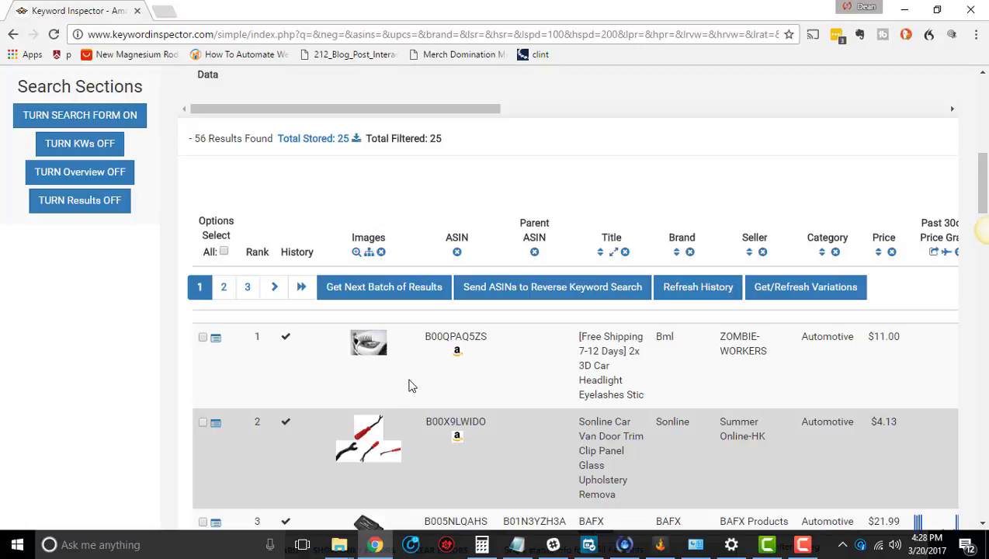
scroll(411, 385, right, 3)
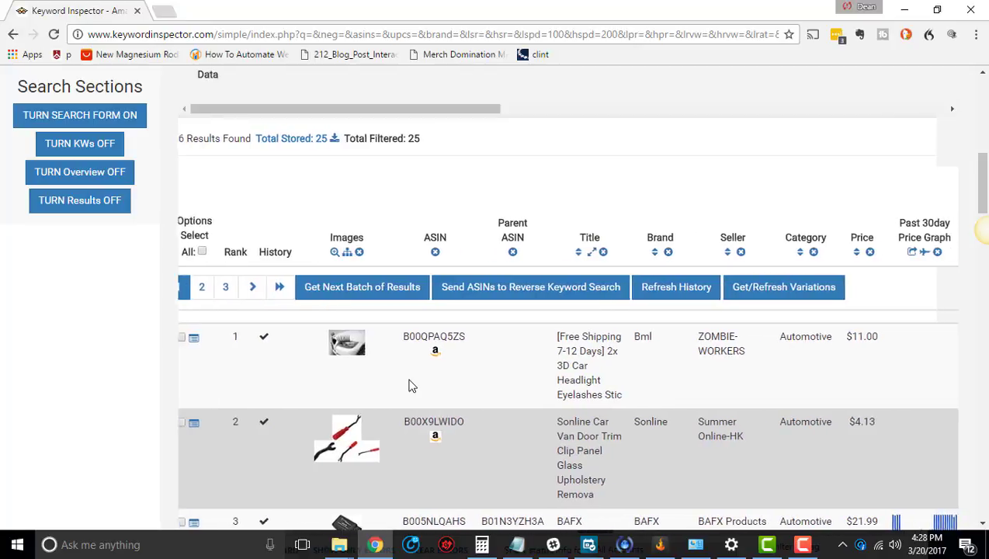
scroll(411, 386, right, 1)
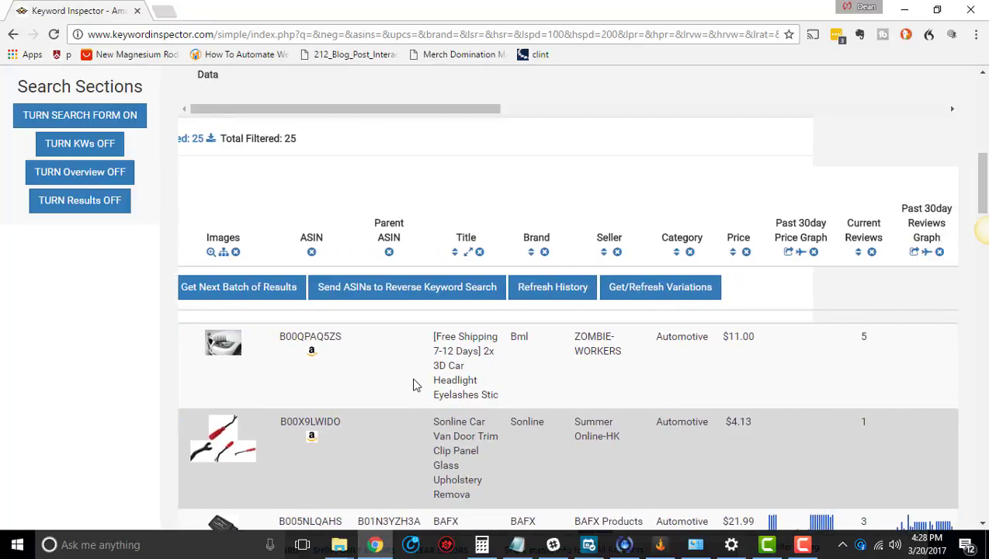
scroll(313, 301, down, 1)
scroll(314, 301, down, 1)
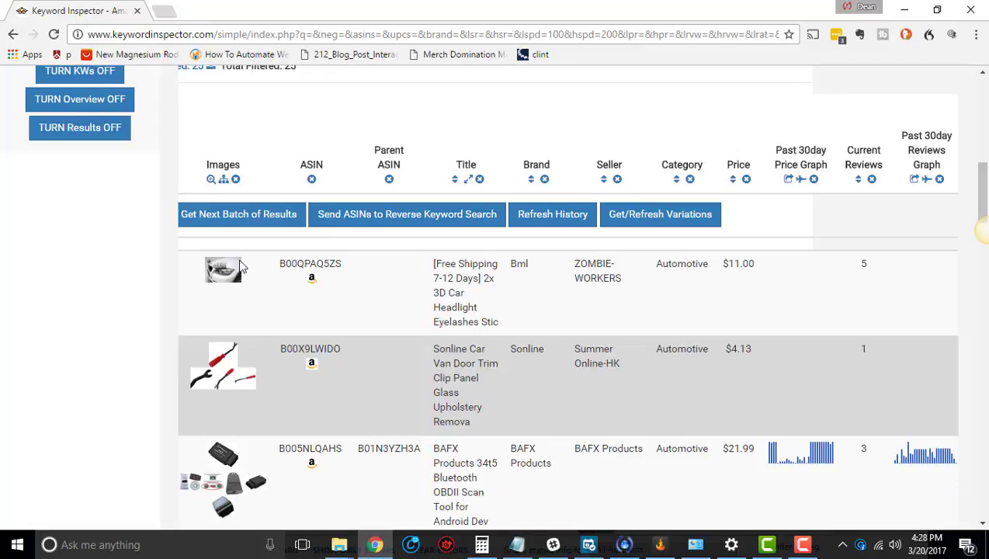
click(312, 279)
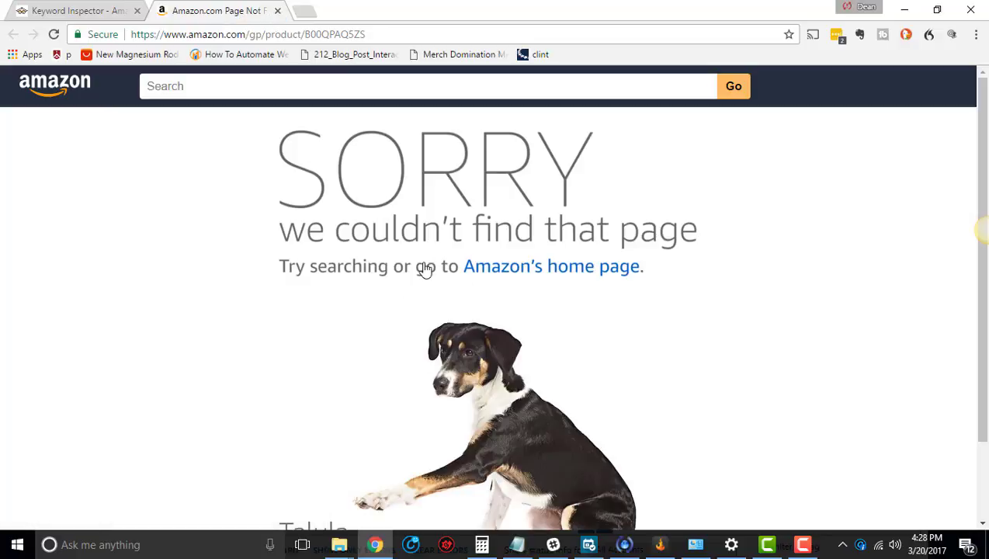
click(277, 10)
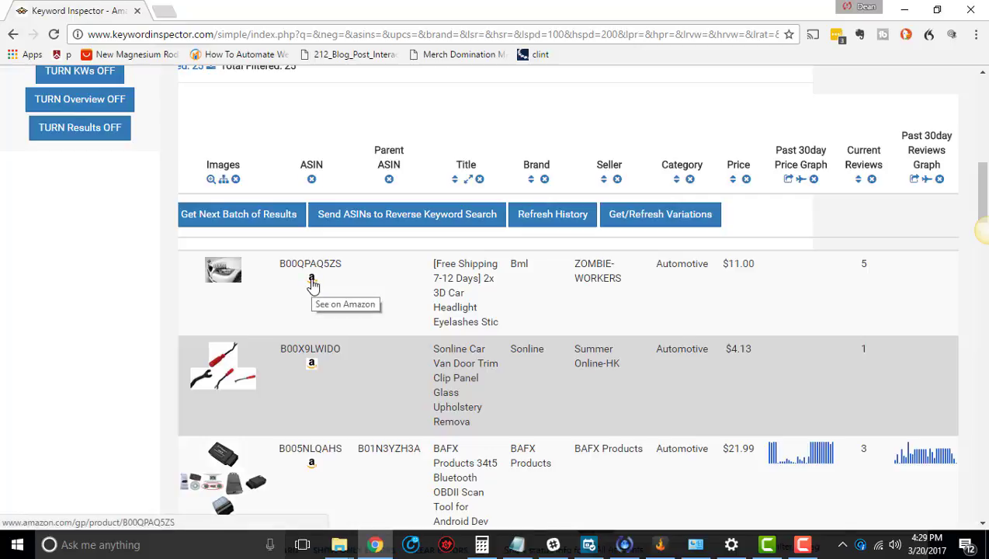
click(312, 363)
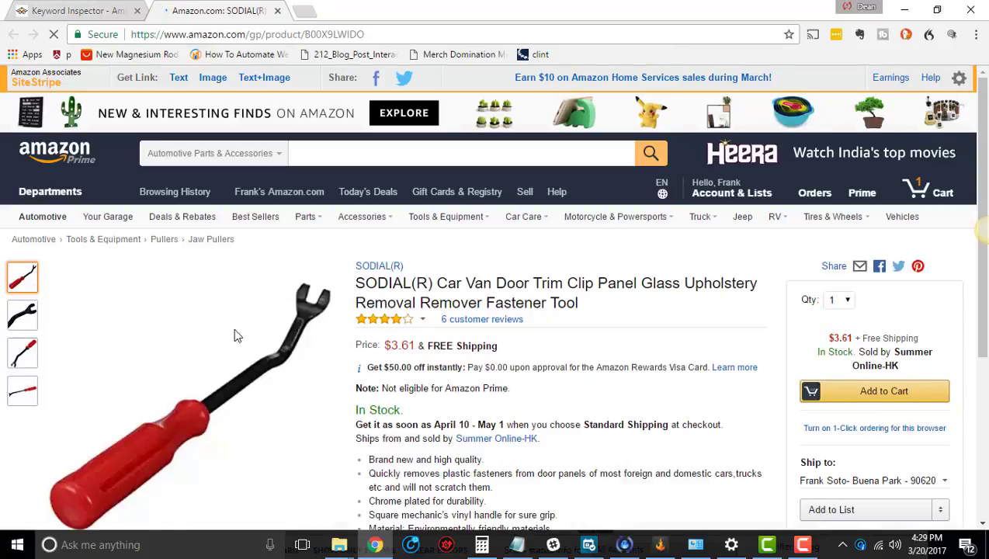
scroll(327, 236, down, 2)
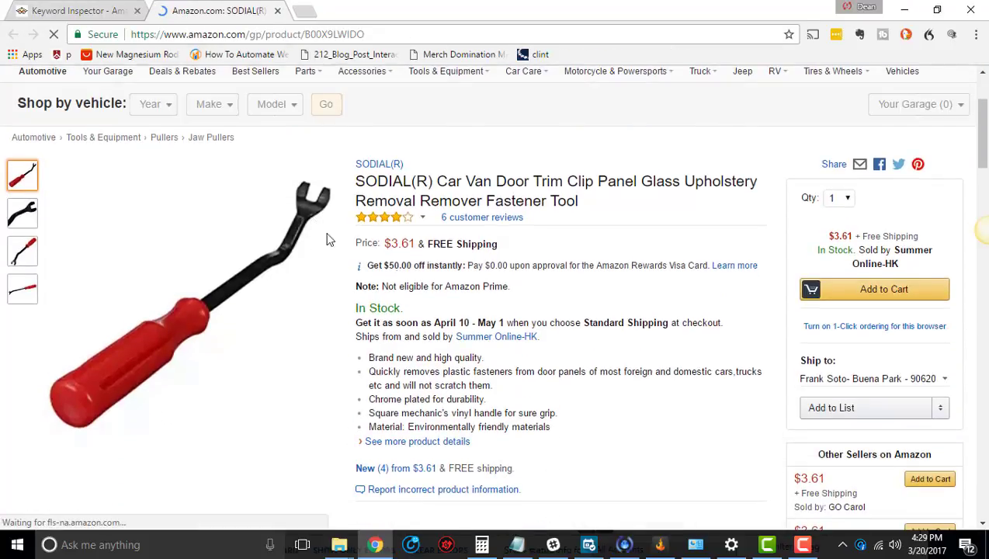
click(277, 11)
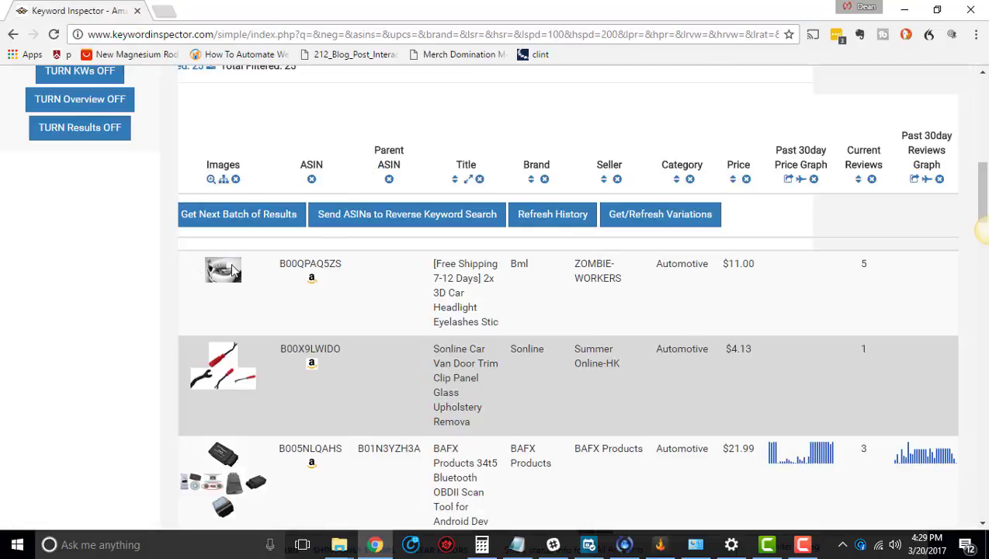
scroll(269, 293, left, 3)
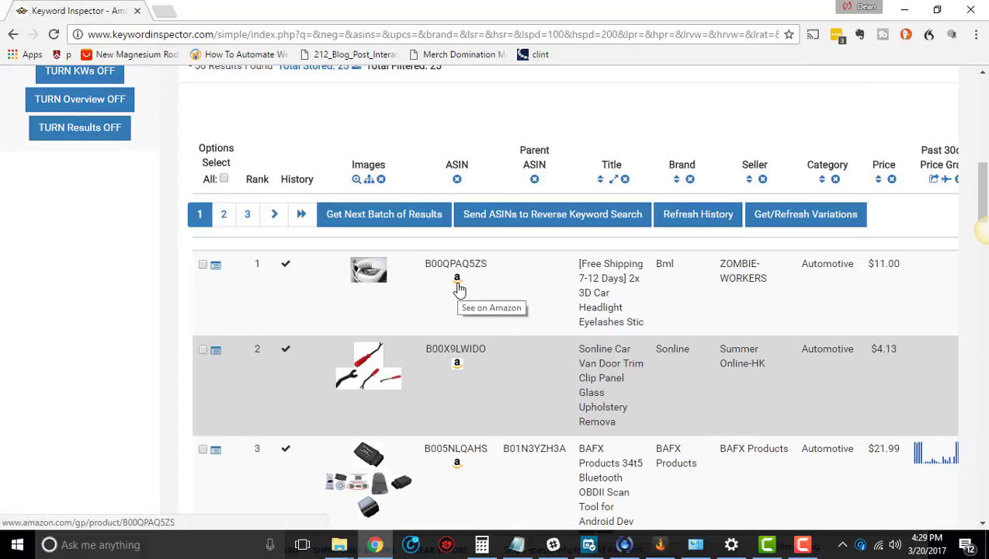
click(458, 279)
scroll(404, 290, down, 1)
scroll(392, 334, down, 1)
scroll(361, 310, up, 2)
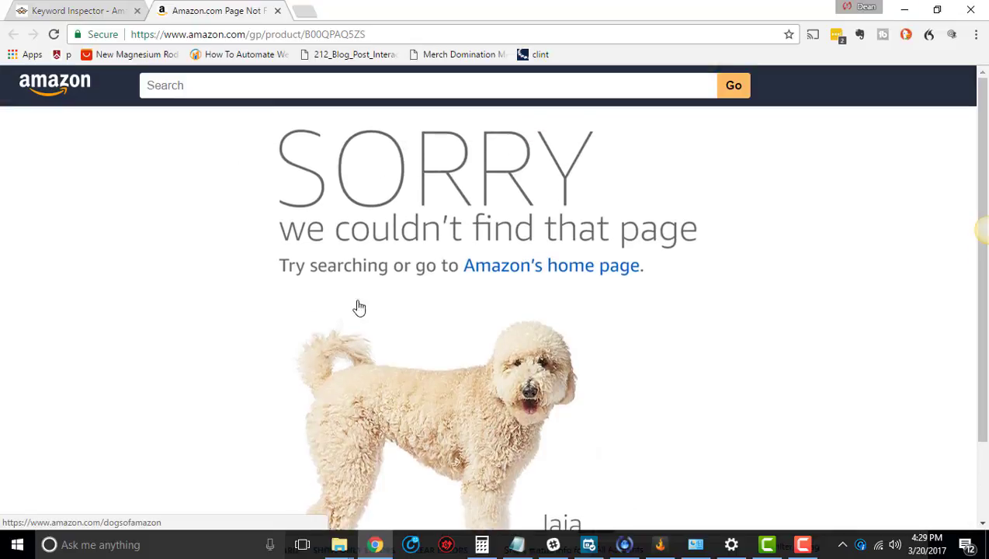
click(277, 11)
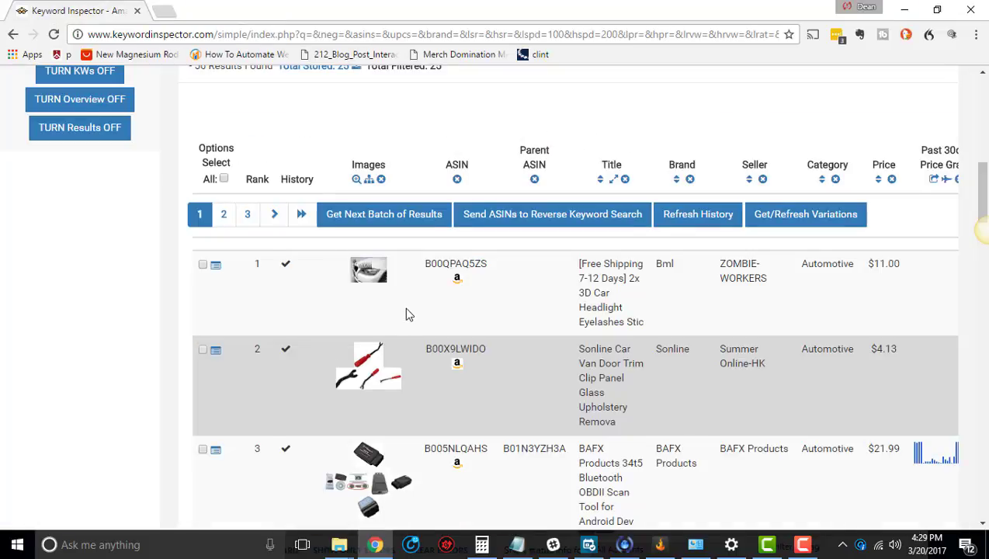
scroll(404, 307, right, 3)
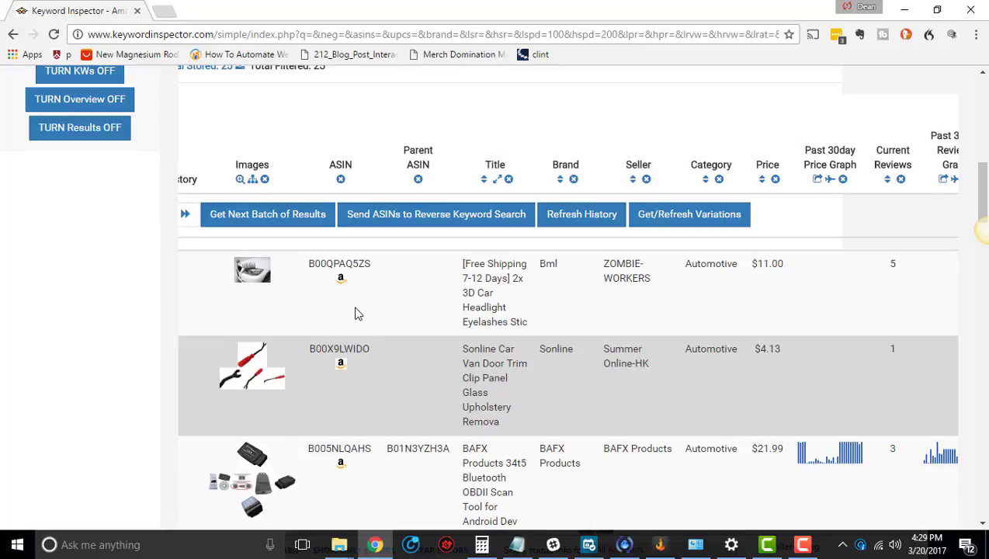
scroll(358, 313, right, 8)
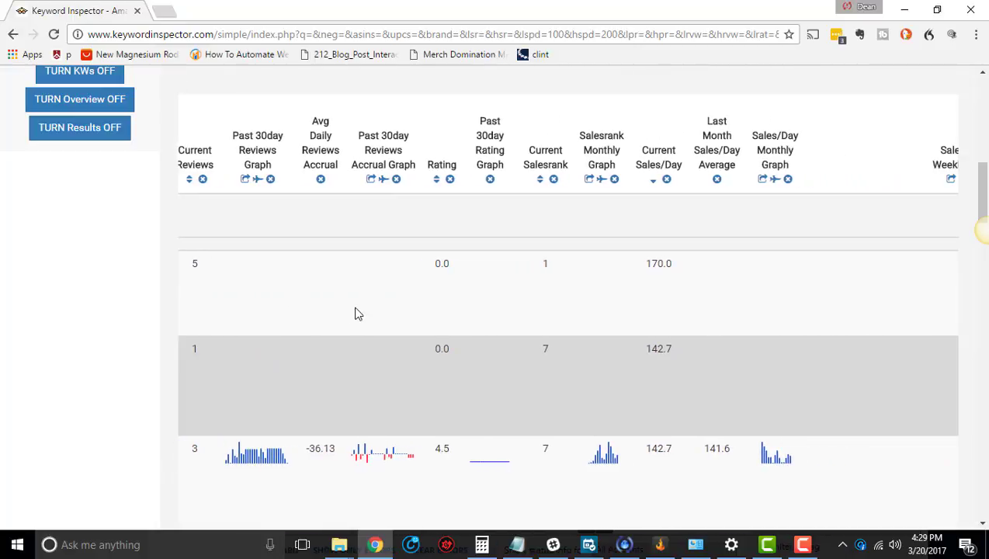
scroll(355, 312, right, 2)
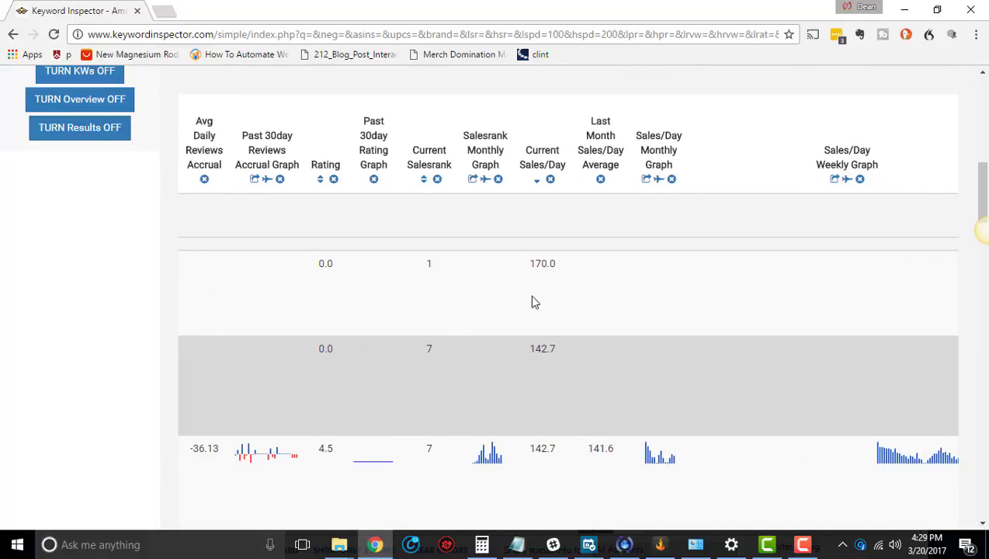
drag(557, 271, 482, 269)
click(475, 298)
scroll(475, 298, left, 5)
scroll(475, 297, left, 5)
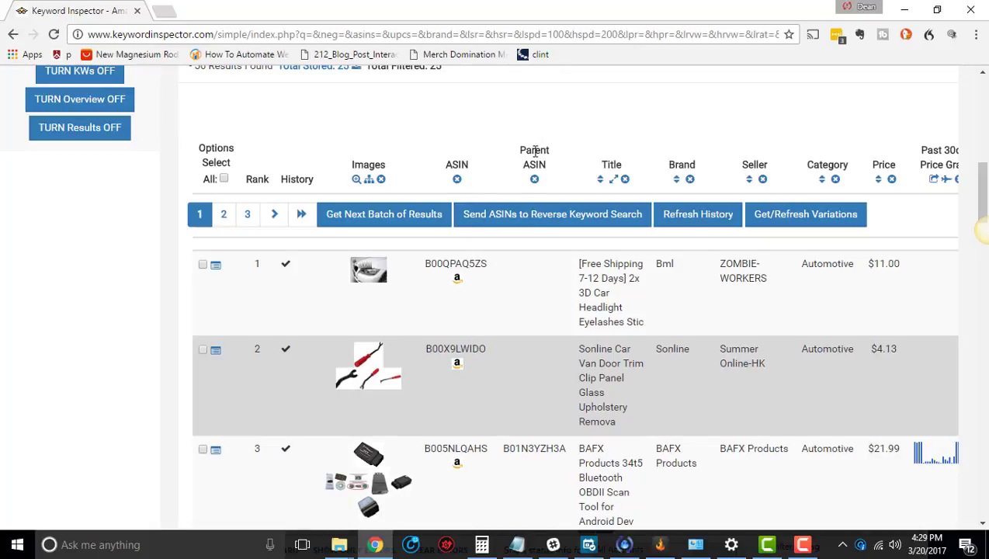
scroll(518, 390, down, 2)
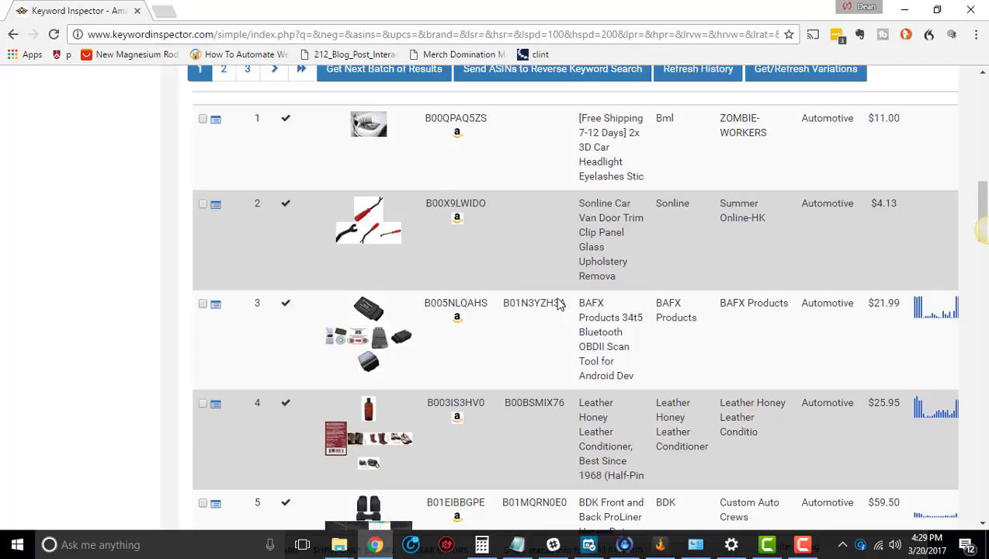
drag(561, 305, 496, 305)
click(473, 356)
scroll(453, 332, up, 2)
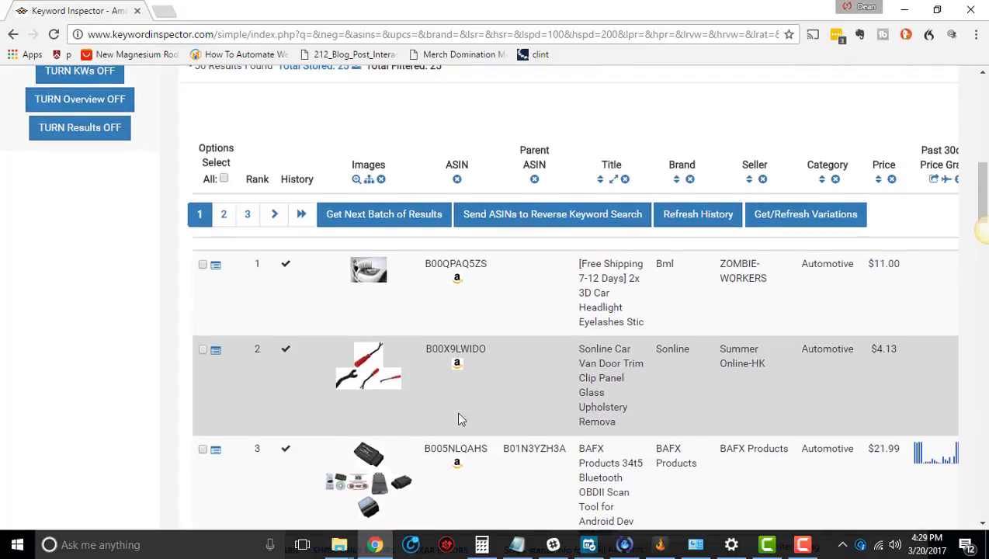
double_click(476, 450)
drag(510, 448, 571, 447)
click(555, 465)
scroll(621, 305, right, 3)
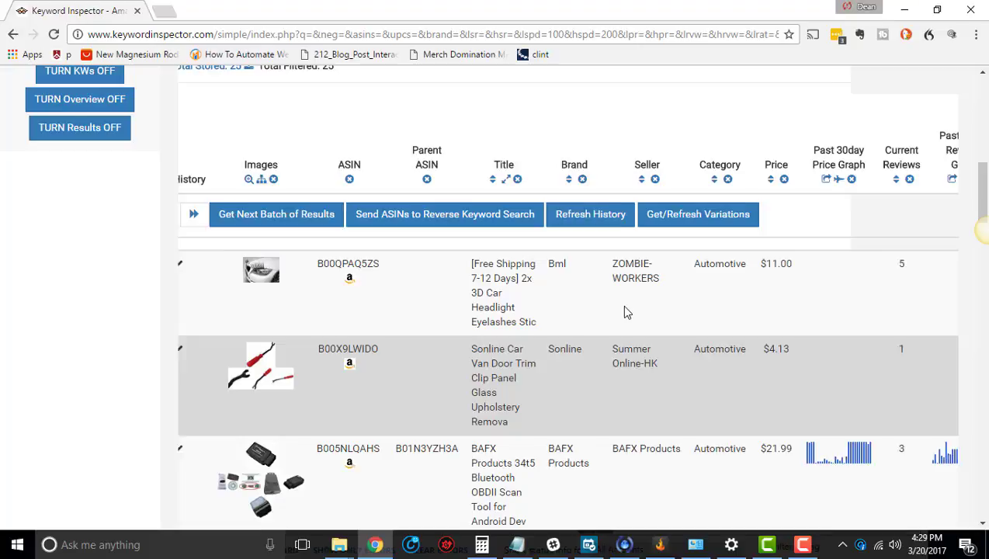
drag(463, 268, 462, 351)
click(477, 292)
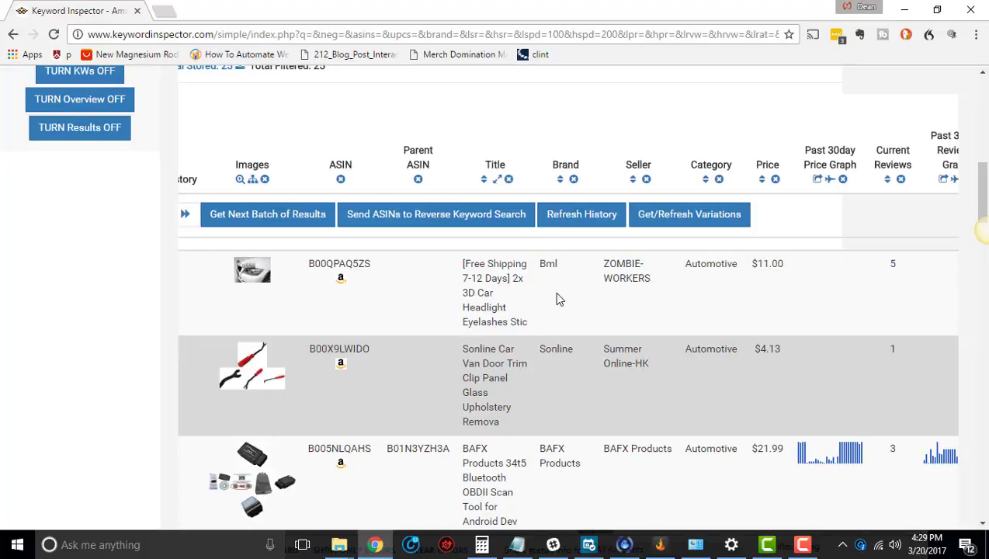
scroll(558, 299, right, 3)
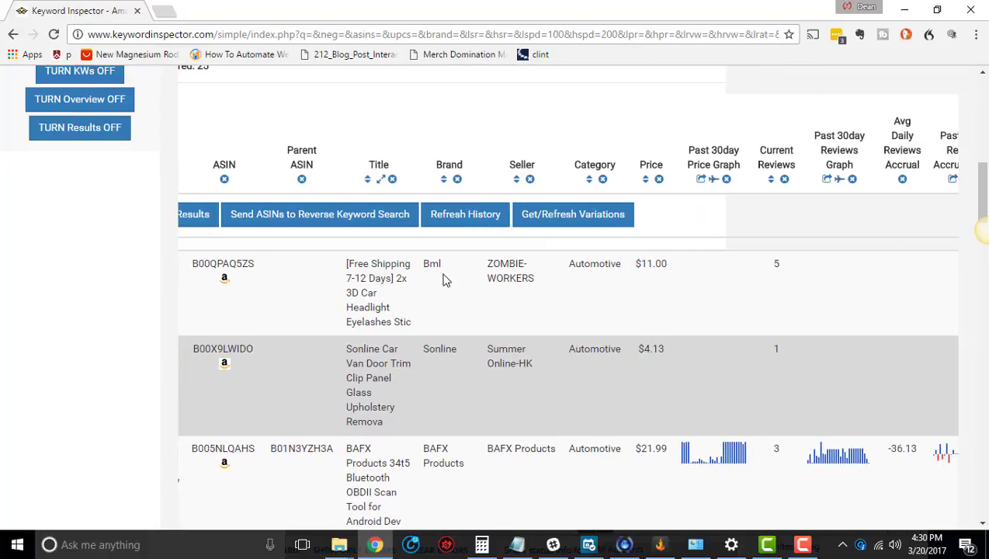
drag(442, 268, 421, 268)
click(524, 280)
drag(529, 278, 490, 265)
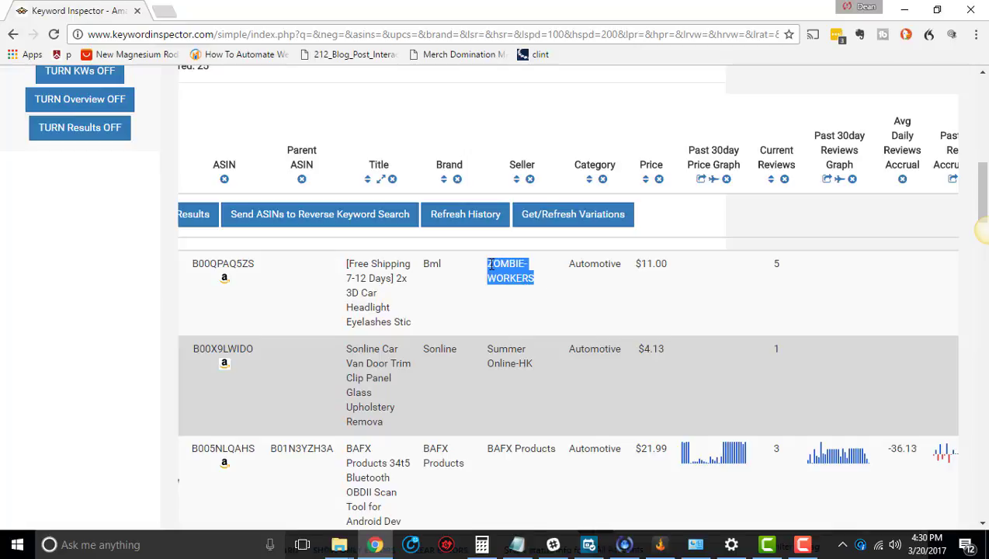
click(502, 312)
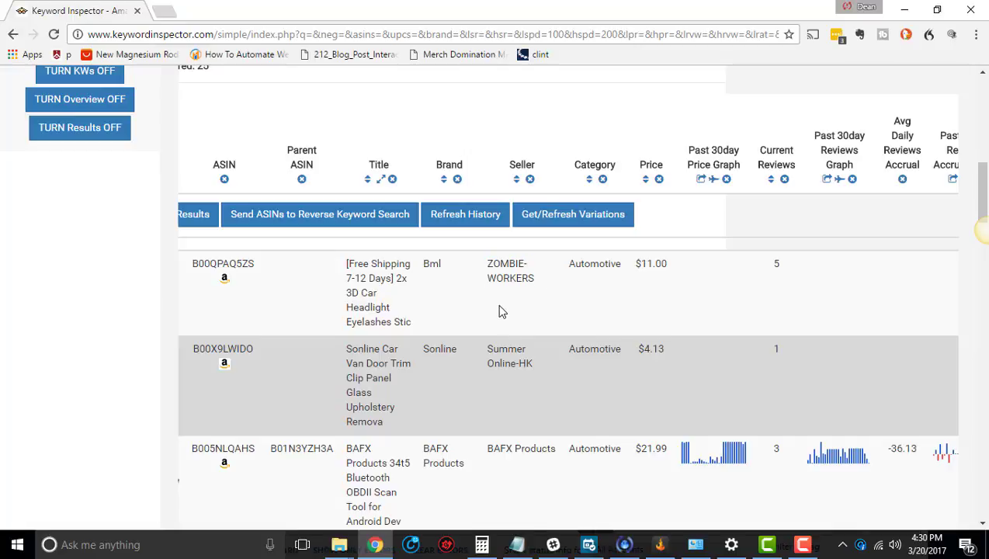
scroll(499, 312, right, 3)
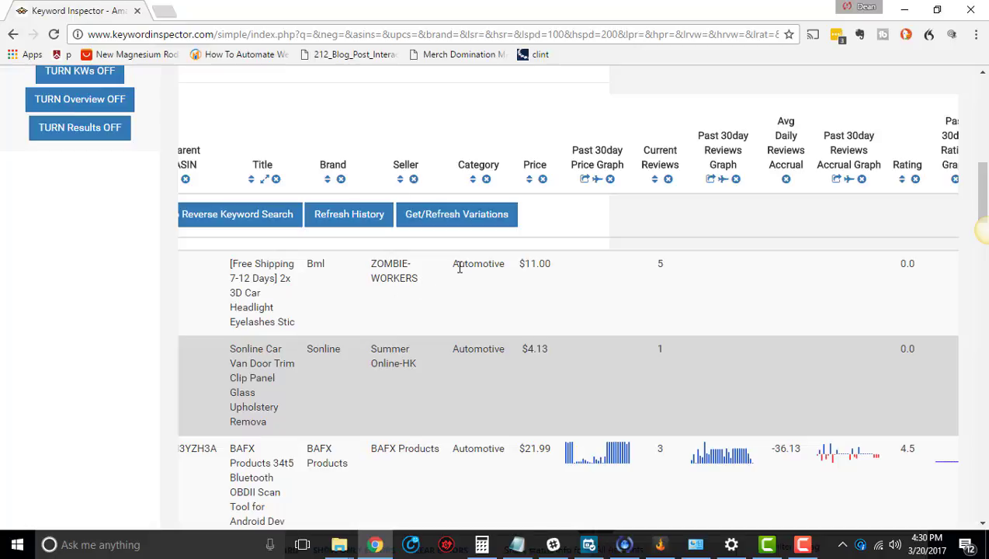
scroll(459, 266, right, 5)
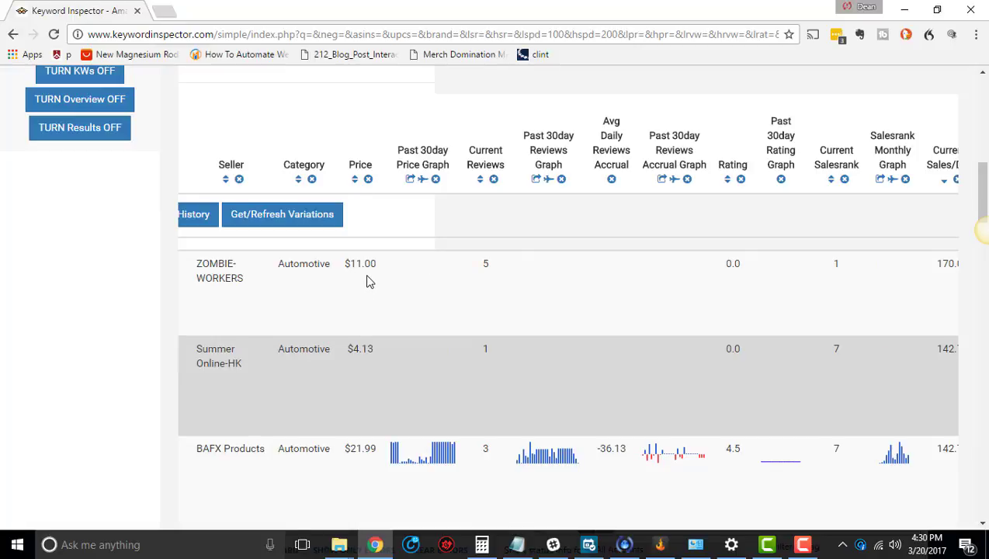
scroll(373, 284, down, 1)
scroll(411, 268, down, 2)
mouse_move(397, 243)
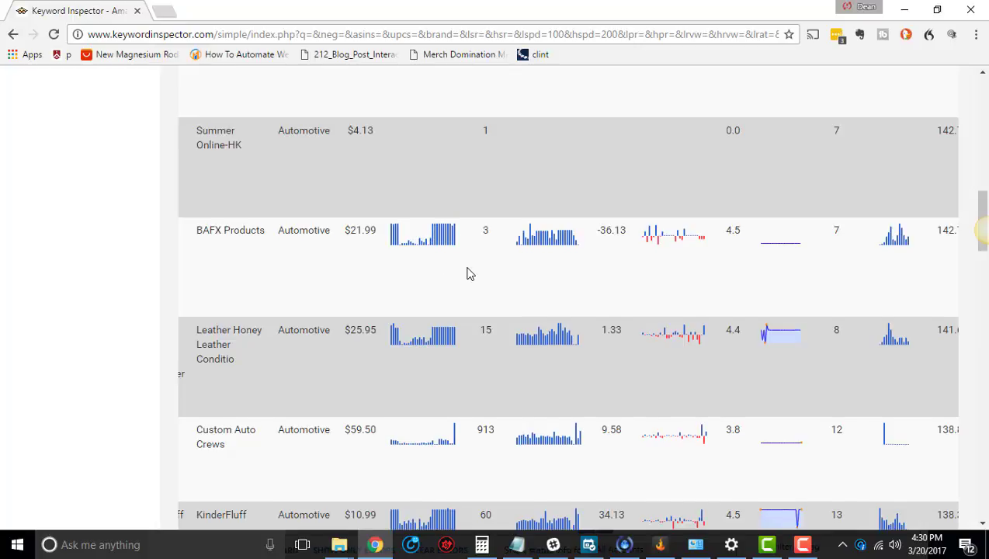
scroll(462, 256, up, 2)
scroll(519, 250, up, 1)
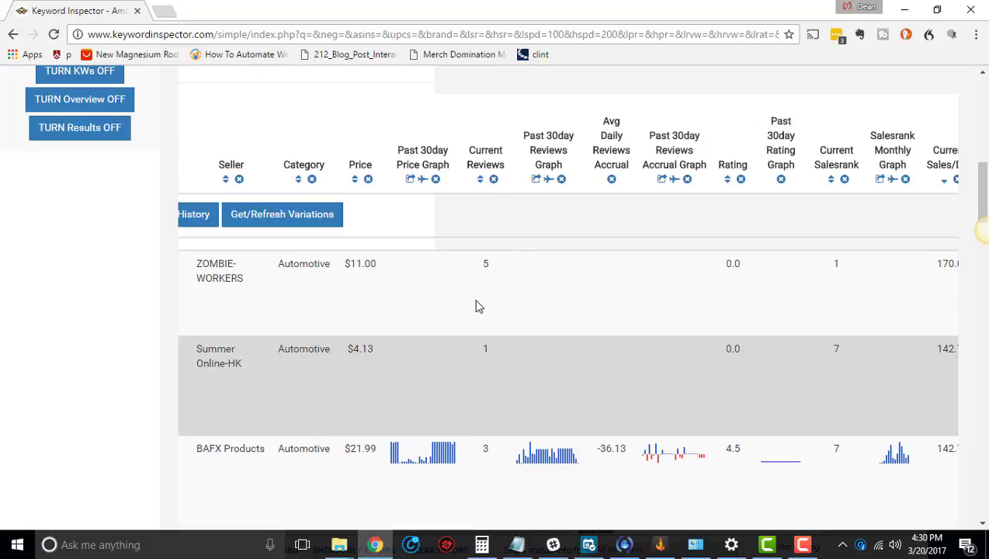
Step: Scroll the results table to the Current Reviews through Sales/Day Monthly Graph columns
scroll(477, 306, right, 3)
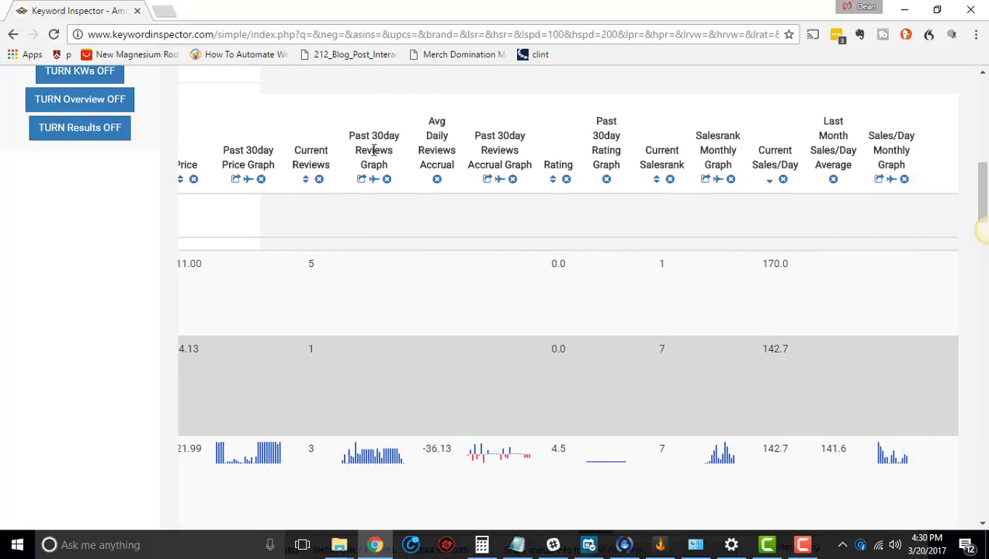
scroll(388, 262, down, 2)
mouse_move(350, 315)
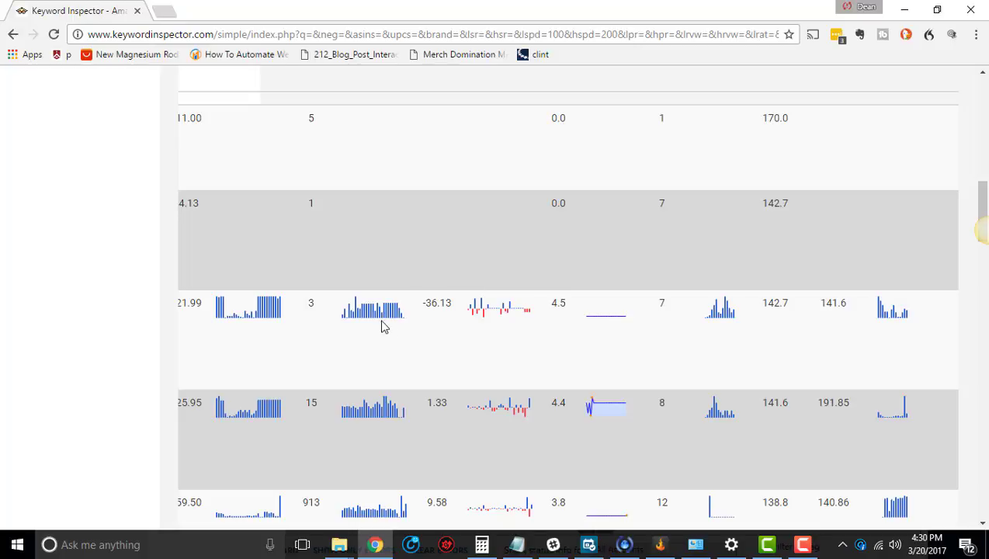
scroll(393, 326, up, 2)
scroll(393, 326, down, 1)
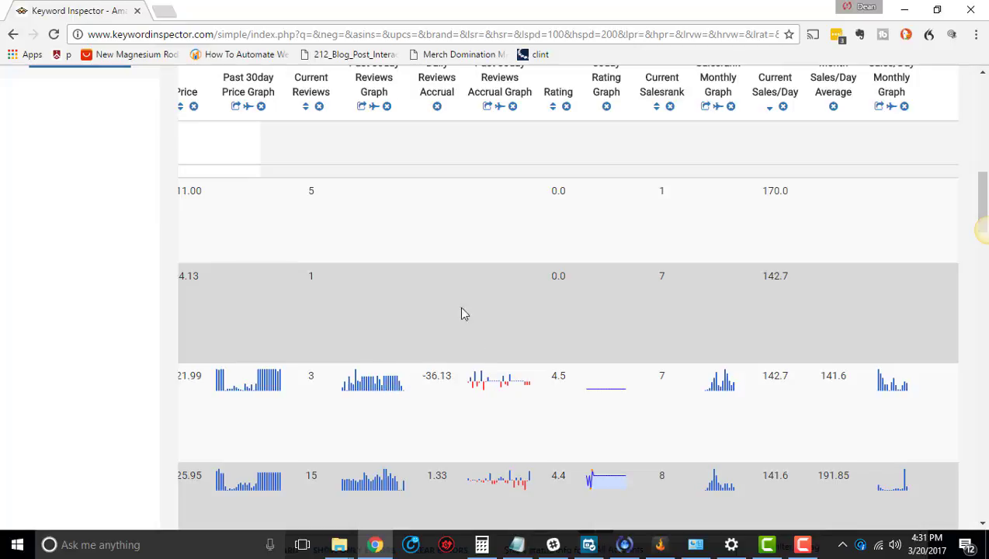
scroll(435, 339, up, 1)
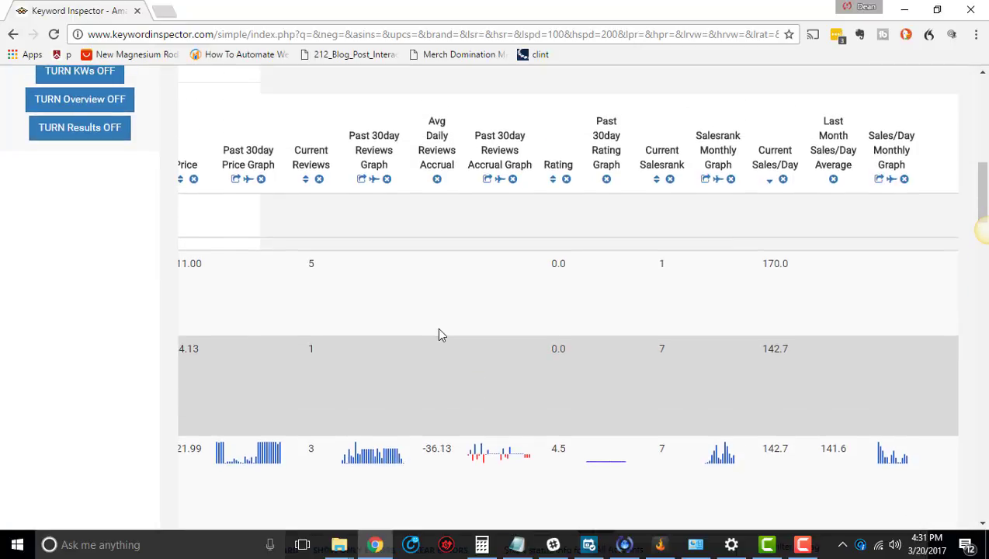
scroll(437, 334, right, 1)
scroll(437, 334, right, 2)
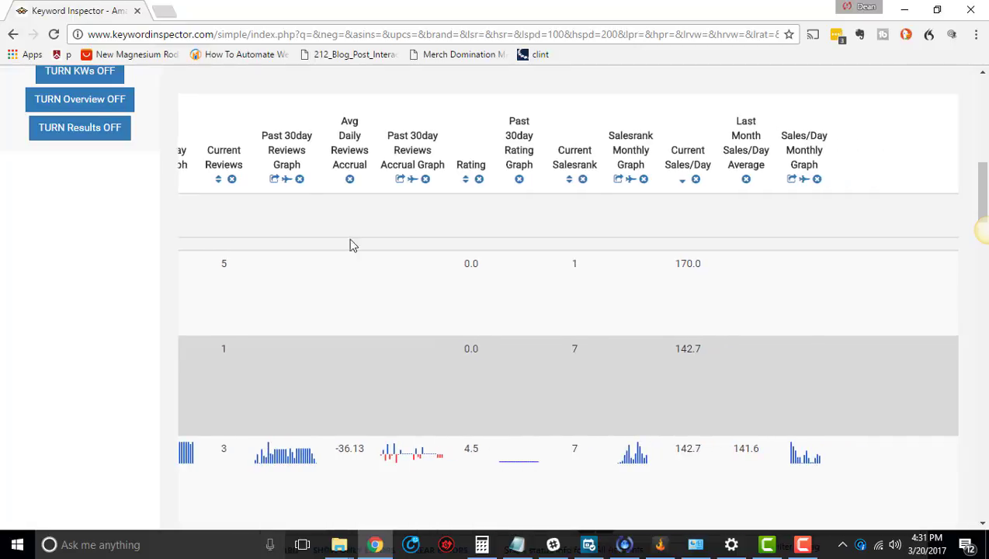
scroll(369, 261, down, 2)
scroll(373, 228, up, 2)
scroll(356, 234, down, 2)
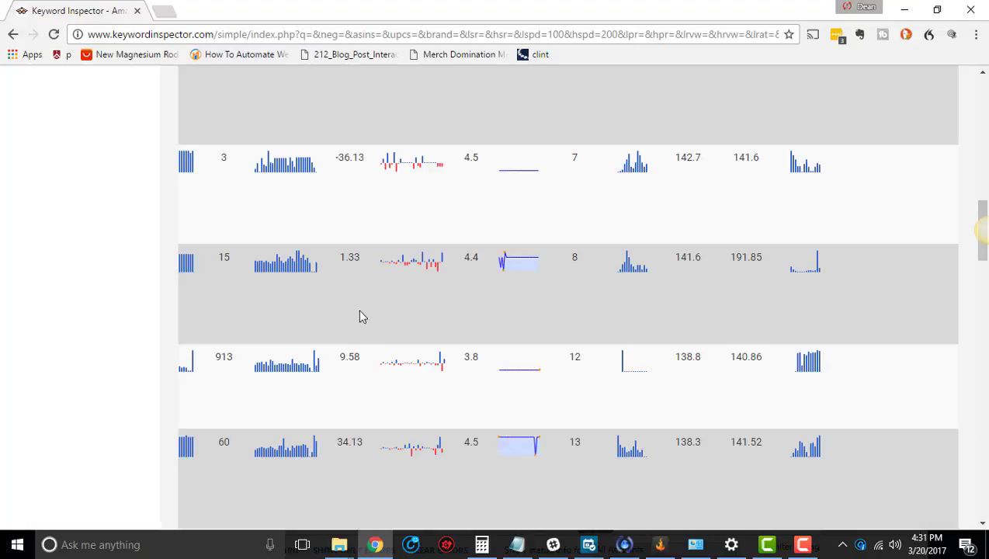
scroll(349, 326, down, 1)
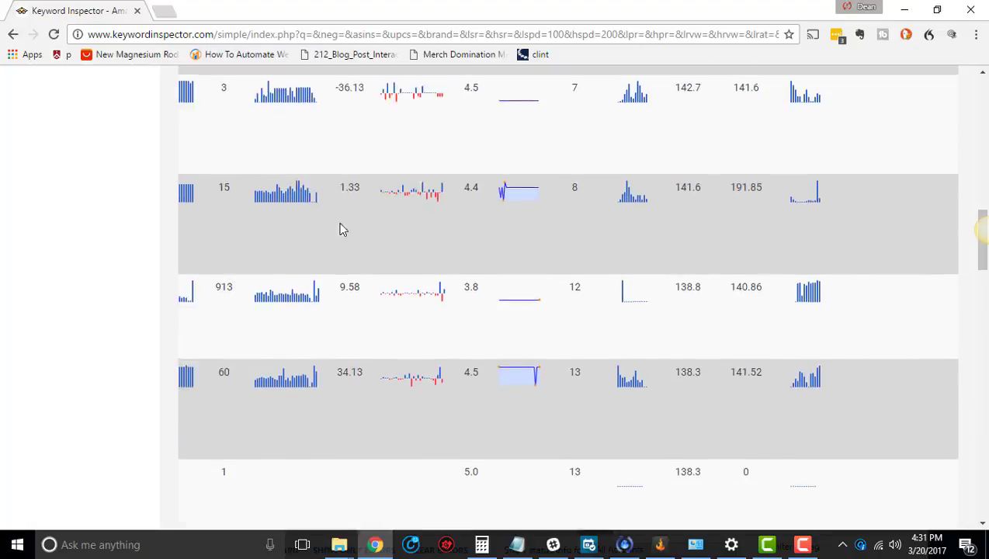
scroll(339, 229, up, 5)
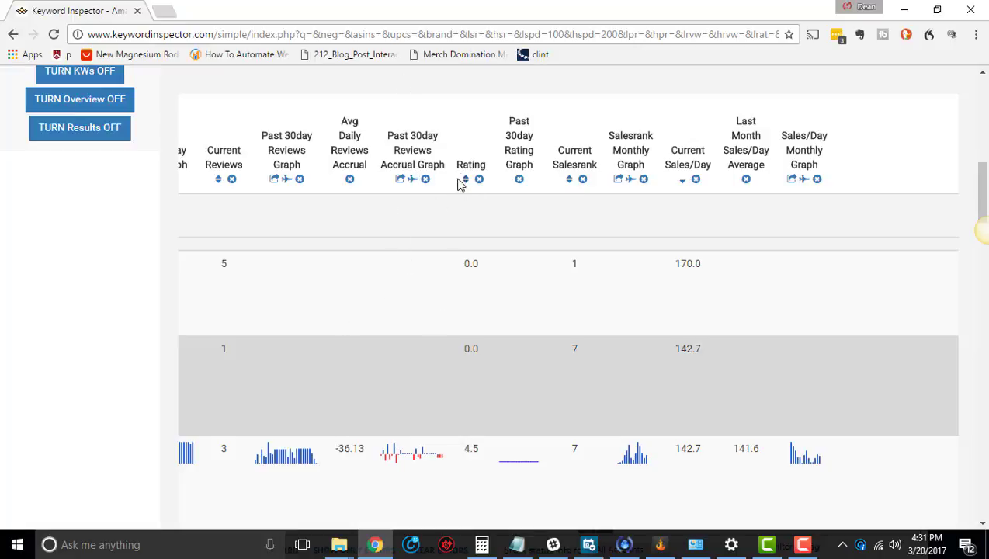
Step: Highlight the Rating and Past 30day Reviews Accrual Graph column headings
drag(464, 162, 487, 154)
drag(388, 132, 442, 164)
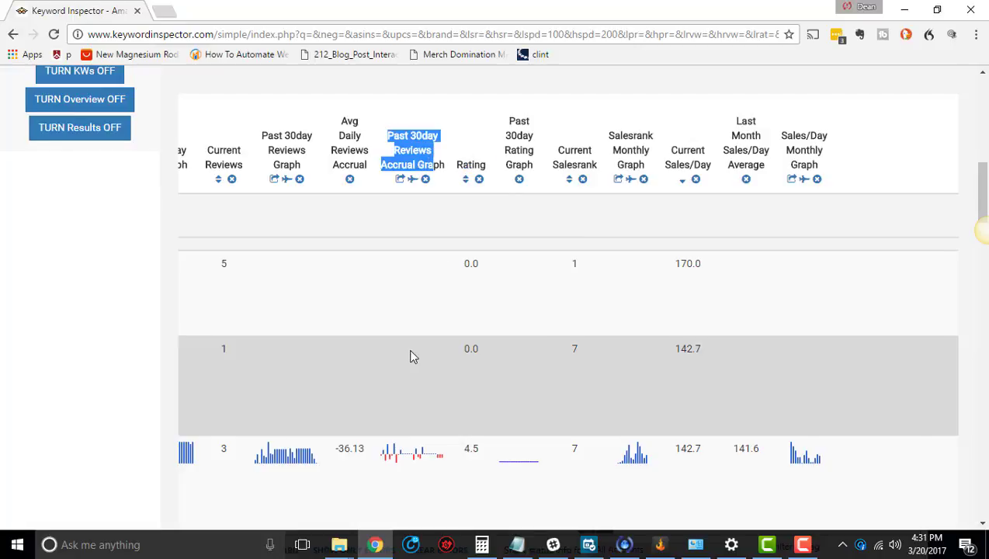
scroll(413, 356, down, 2)
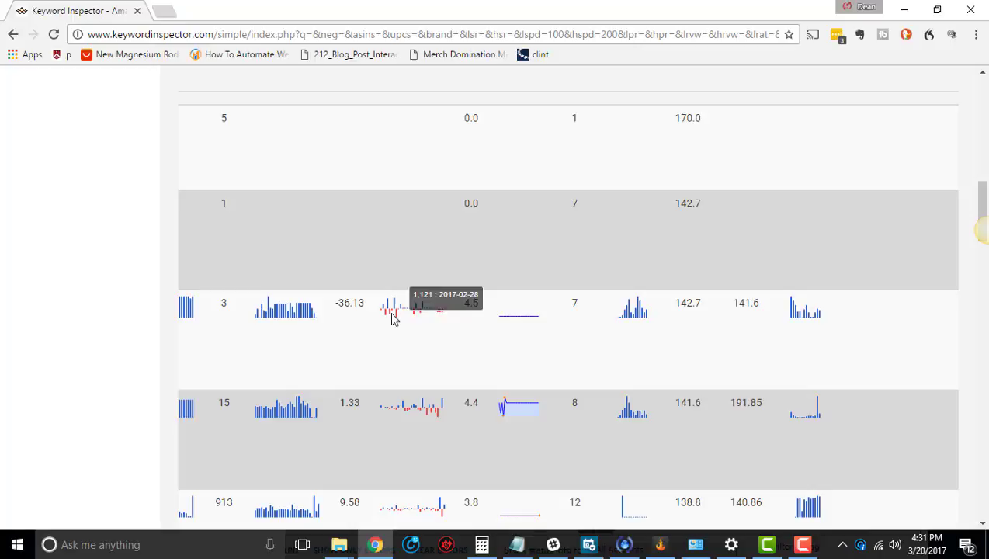
scroll(424, 351, up, 3)
scroll(460, 237, down, 3)
Step: Highlight the 4.5 rating value and scroll right to the monthly net profit figures
double_click(471, 305)
scroll(483, 322, up, 3)
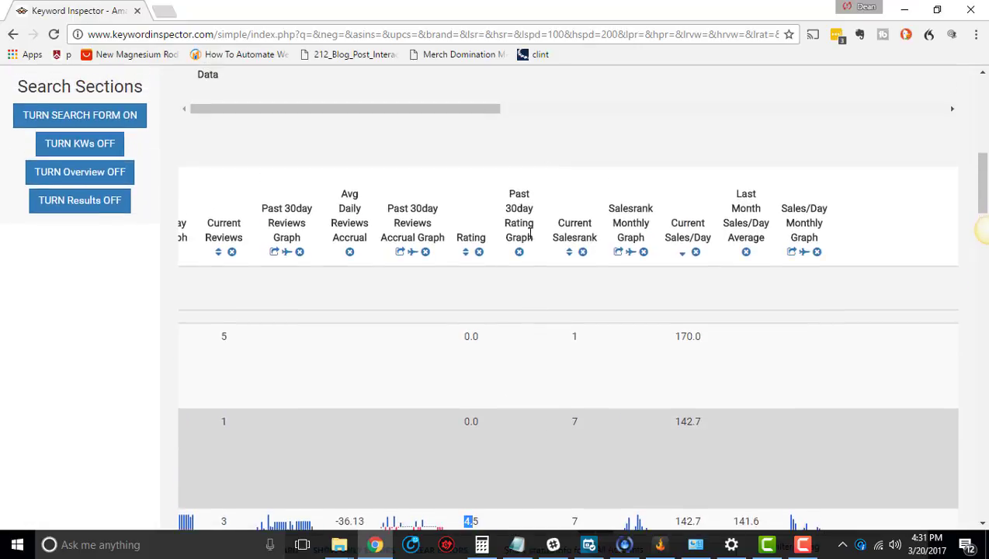
scroll(530, 255, down, 3)
scroll(512, 388, down, 2)
scroll(543, 295, right, 5)
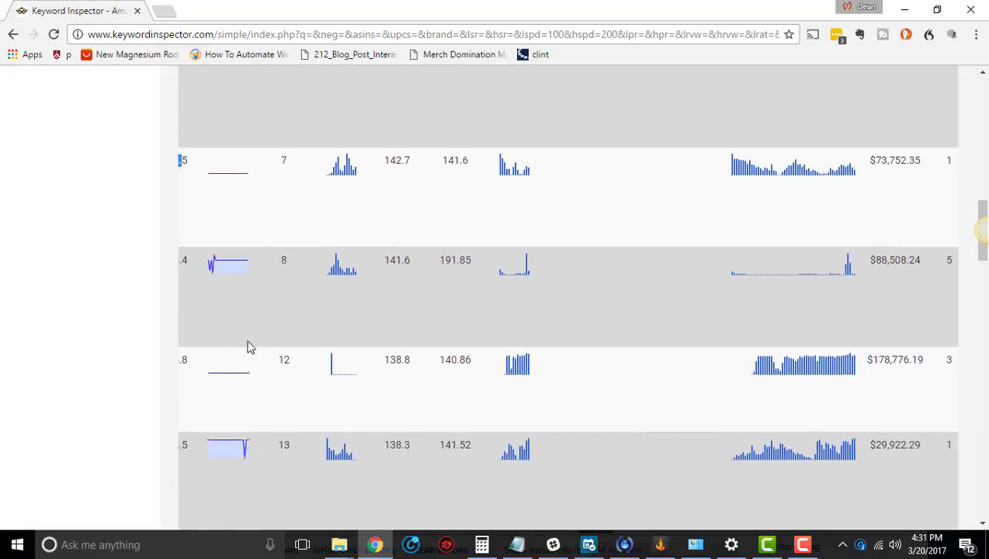
scroll(292, 299, up, 5)
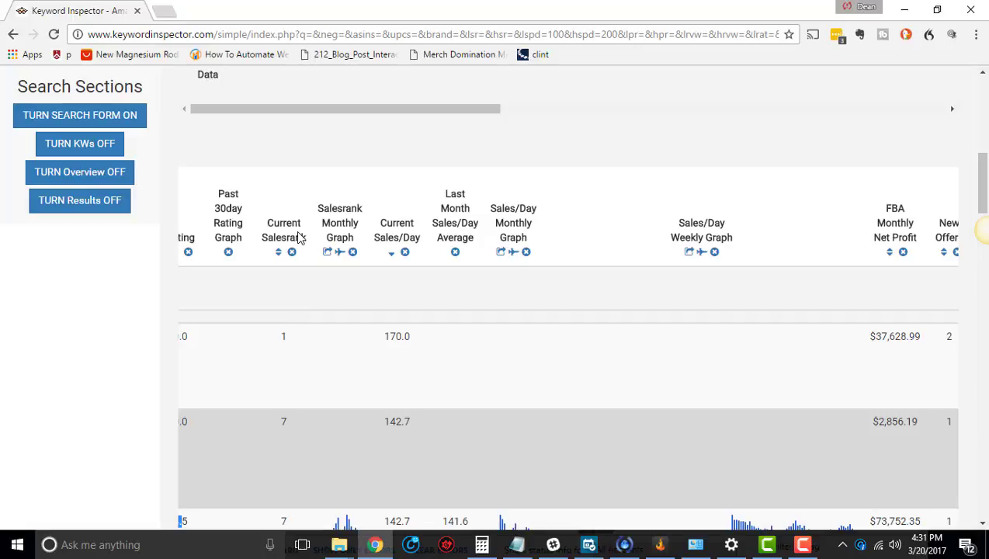
scroll(284, 291, down, 2)
scroll(303, 348, up, 2)
scroll(291, 264, down, 2)
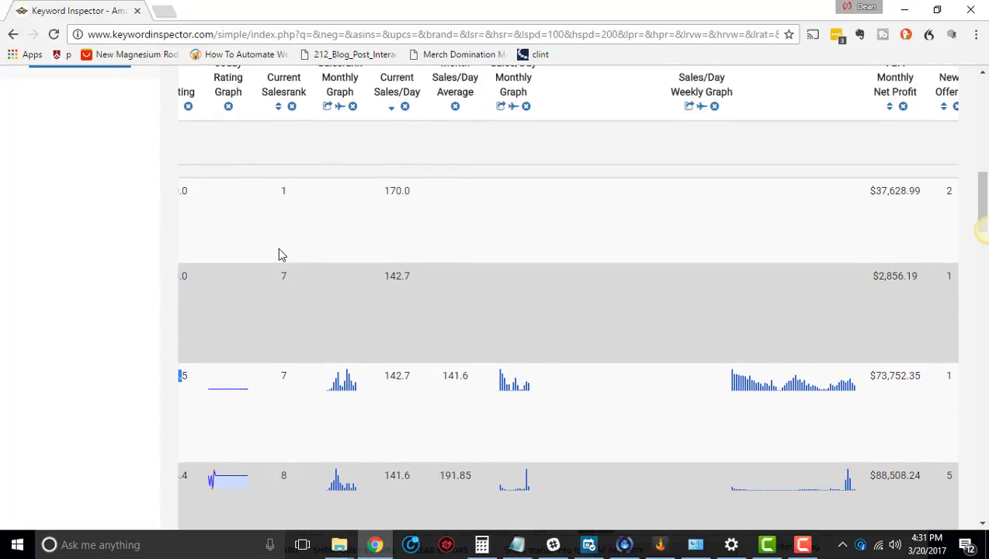
scroll(261, 194, up, 1)
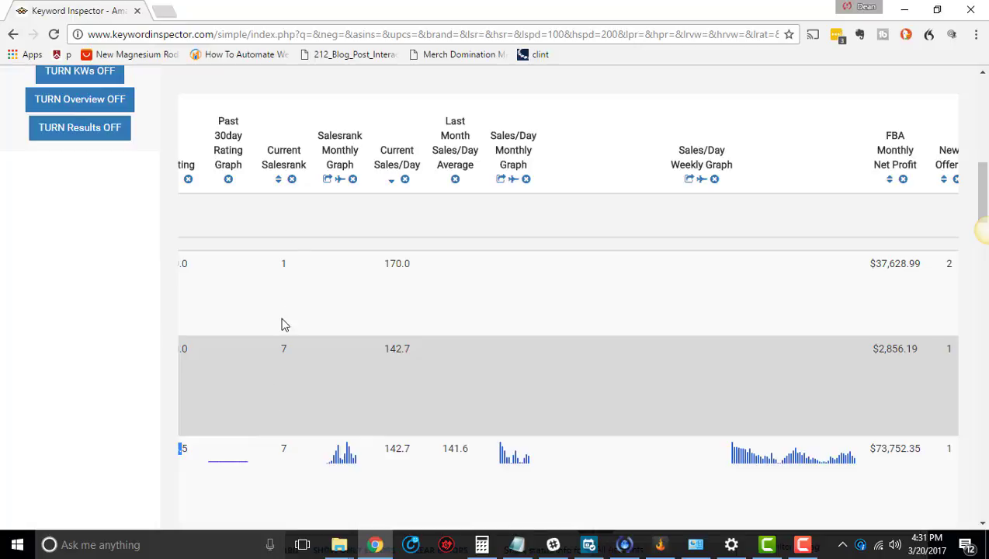
double_click(284, 349)
click(316, 392)
scroll(477, 239, up, 1)
scroll(495, 260, down, 2)
scroll(496, 260, down, 2)
scroll(493, 262, up, 2)
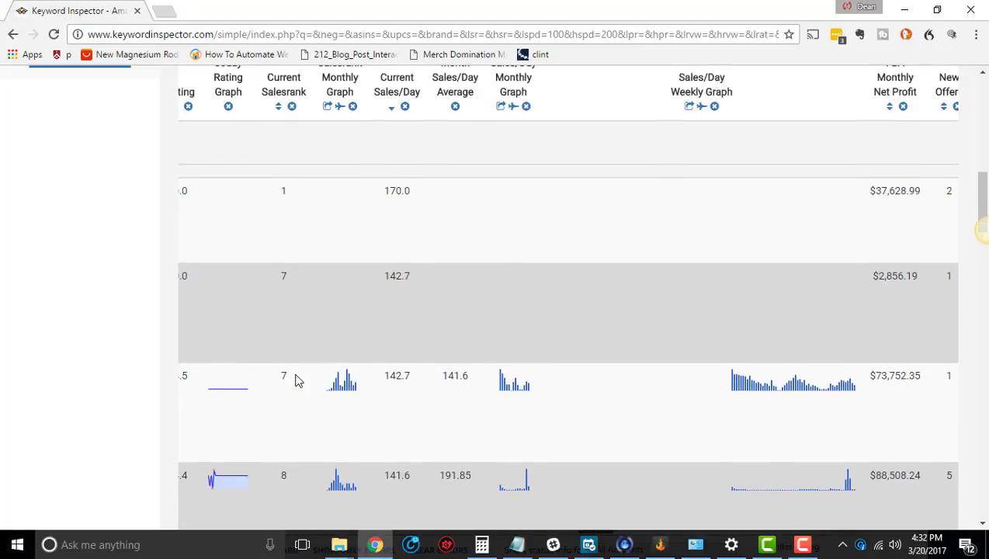
scroll(434, 349, up, 1)
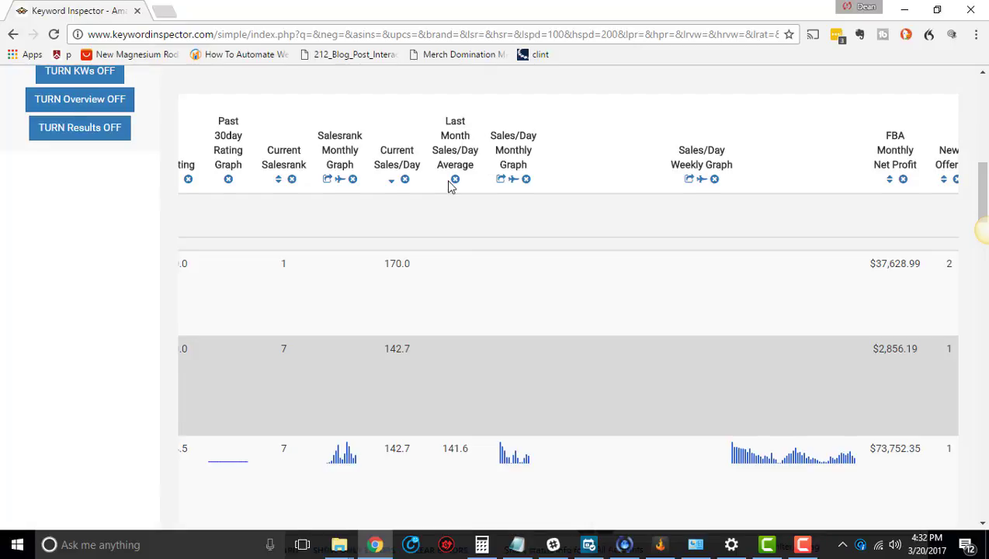
Step: Highlight the 141.6 last-month sales/day average, then clear the highlight
scroll(457, 187, down, 2)
scroll(460, 117, up, 1)
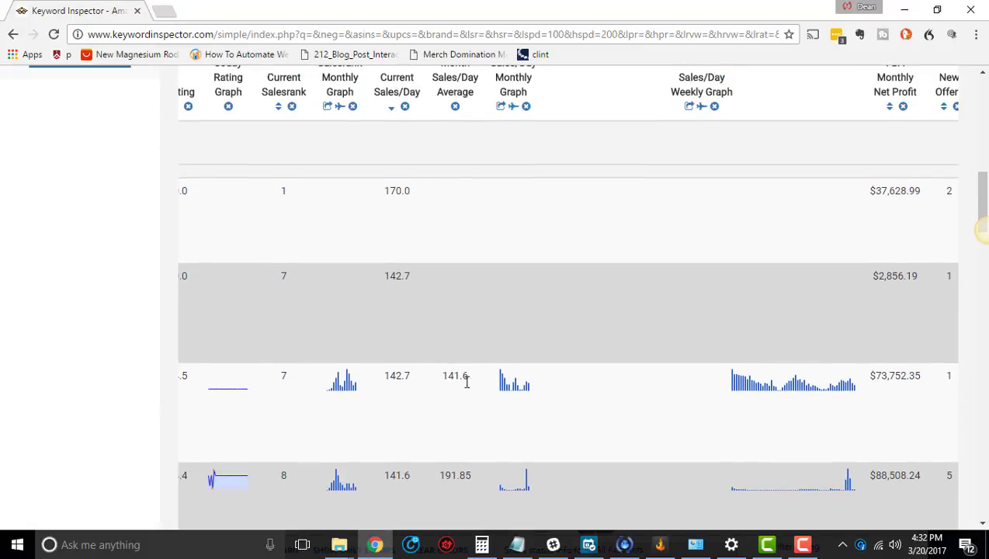
drag(468, 379, 444, 379)
click(544, 377)
Step: Scroll the table right to the FBA, New Offers and FBA Class columns
scroll(544, 378, up, 1)
mouse_move(503, 457)
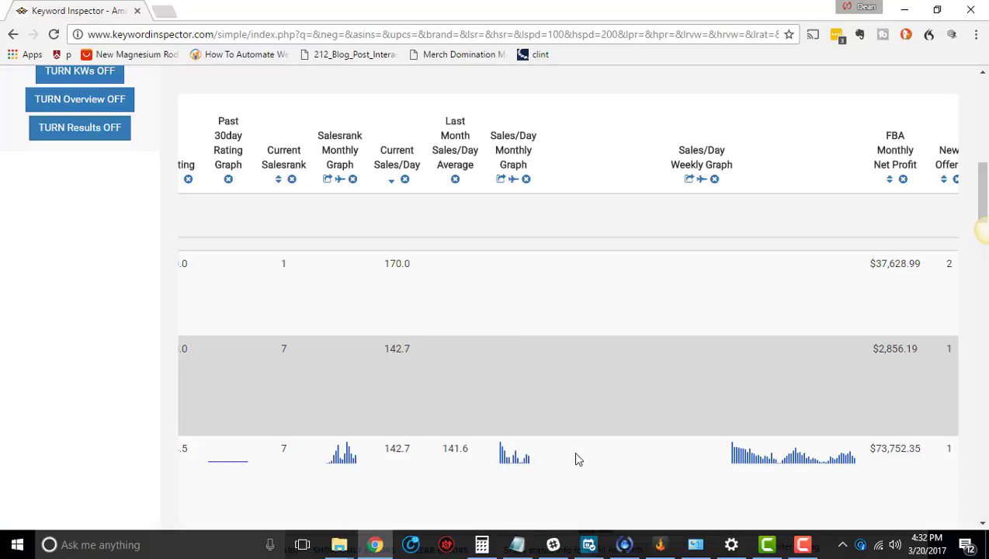
scroll(642, 458, right, 3)
scroll(571, 410, down, 2)
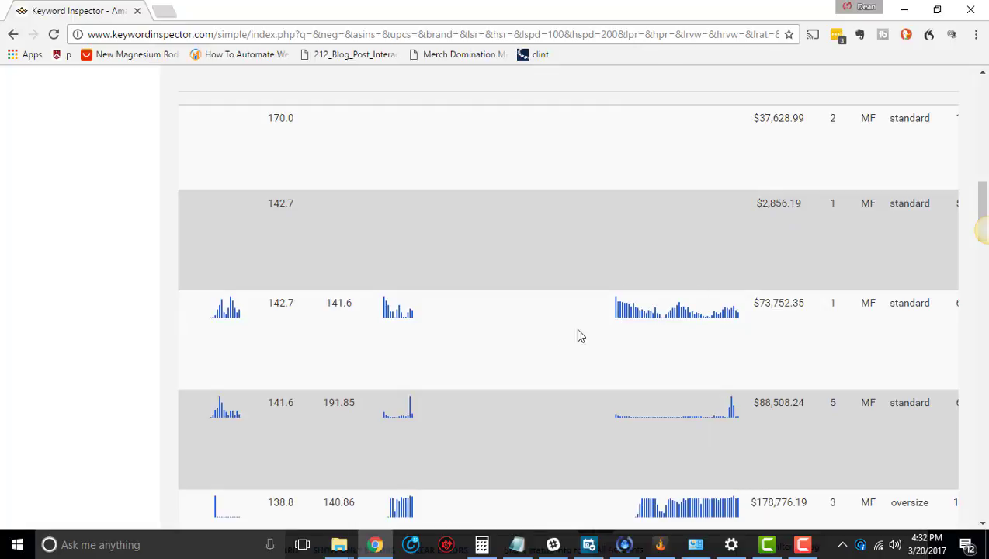
scroll(558, 342, up, 4)
scroll(654, 426, down, 2)
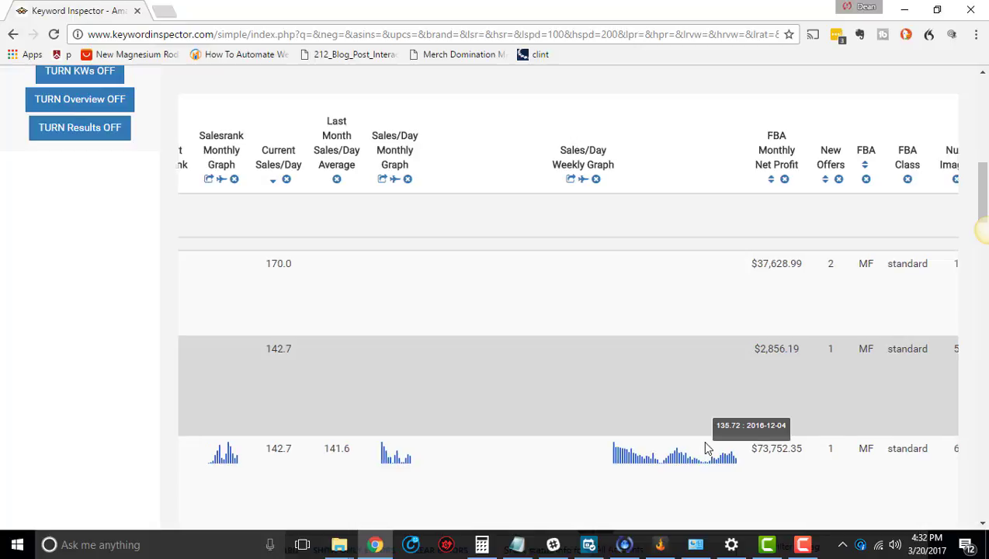
Step: Scroll right to the image, weight and keyword columns, highlighting the $73,752.35 net profit value
scroll(705, 445, right, 8)
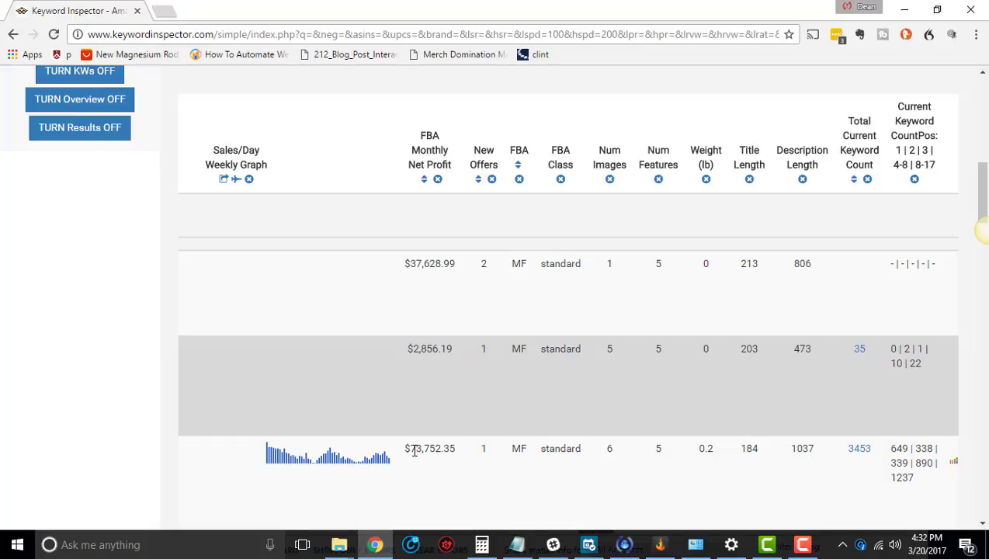
drag(414, 450, 457, 448)
click(446, 468)
drag(466, 453, 409, 452)
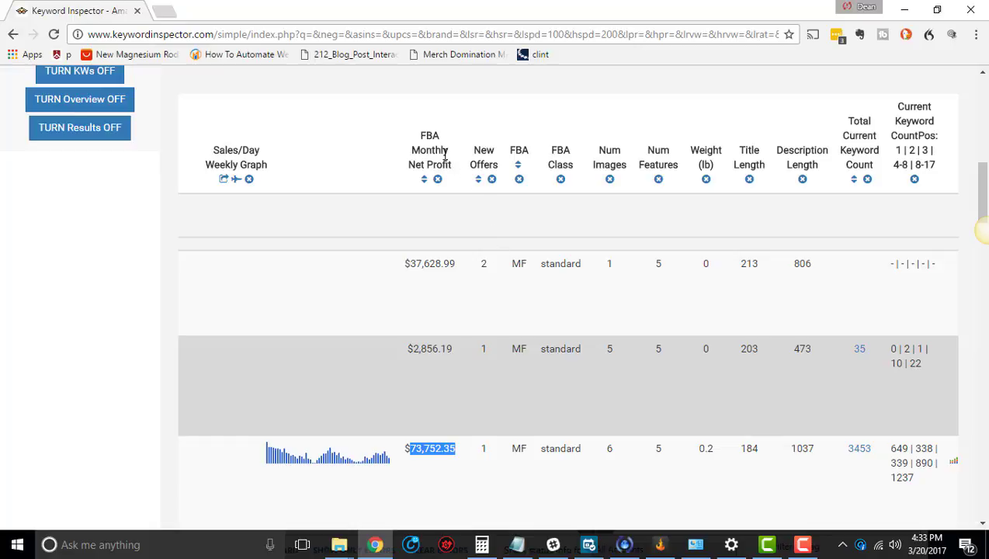
drag(456, 450, 414, 457)
click(448, 459)
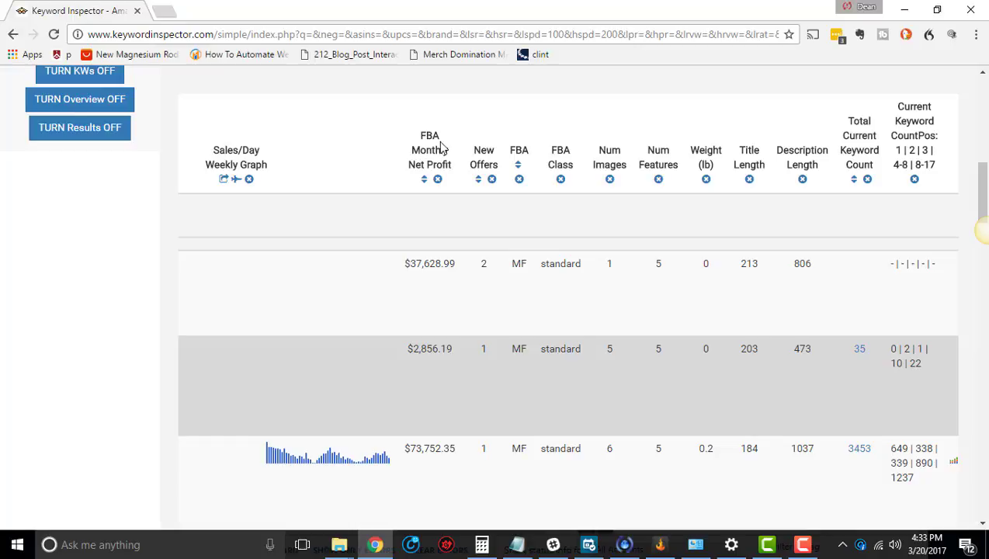
scroll(497, 264, down, 3)
scroll(491, 276, up, 3)
scroll(522, 248, down, 1)
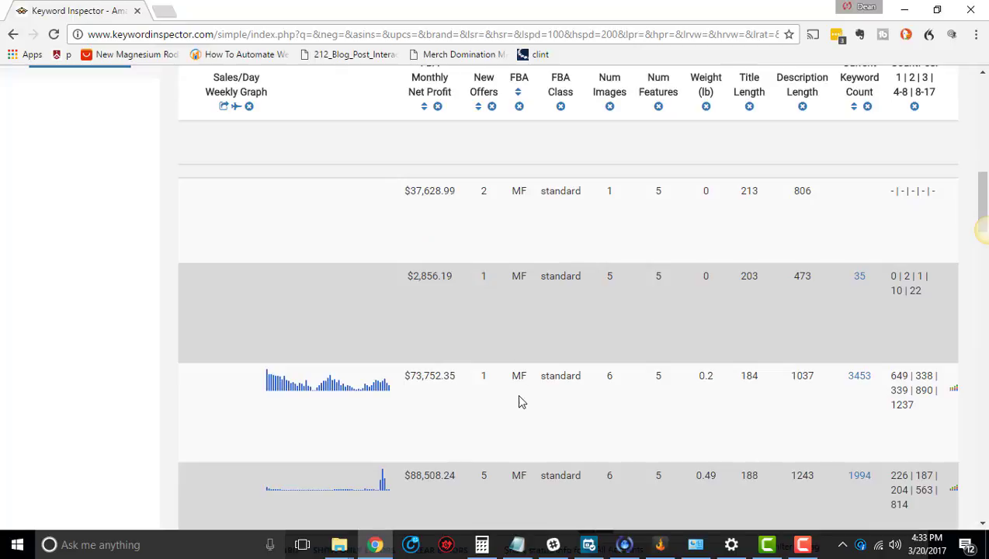
scroll(522, 368, up, 2)
scroll(578, 152, down, 2)
double_click(657, 377)
scroll(712, 273, down, 1)
scroll(715, 287, up, 1)
click(676, 375)
drag(704, 376, 728, 374)
double_click(801, 376)
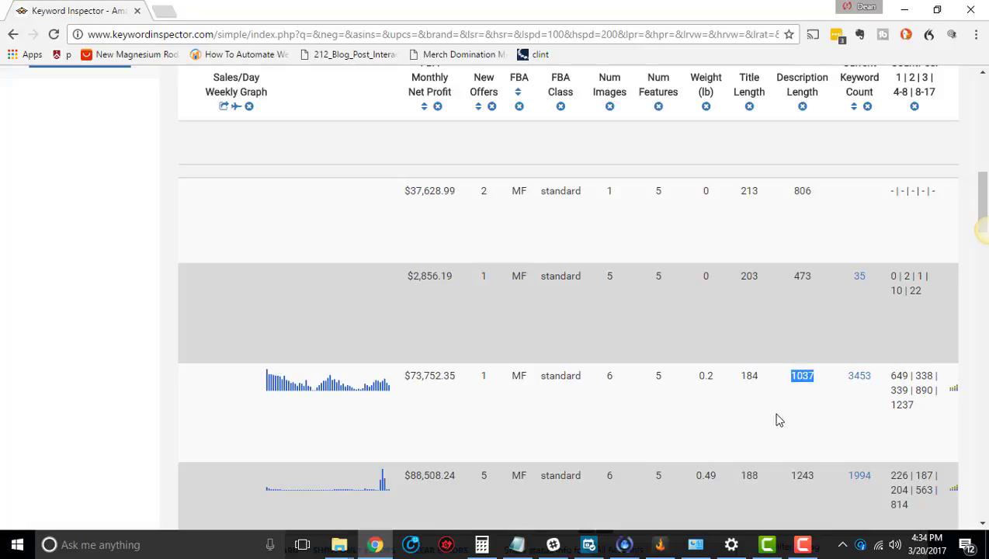
click(750, 375)
drag(736, 376, 791, 376)
Step: Clear the 1037 highlight and scroll the results table back left
scroll(875, 369, up, 2)
scroll(874, 370, down, 1)
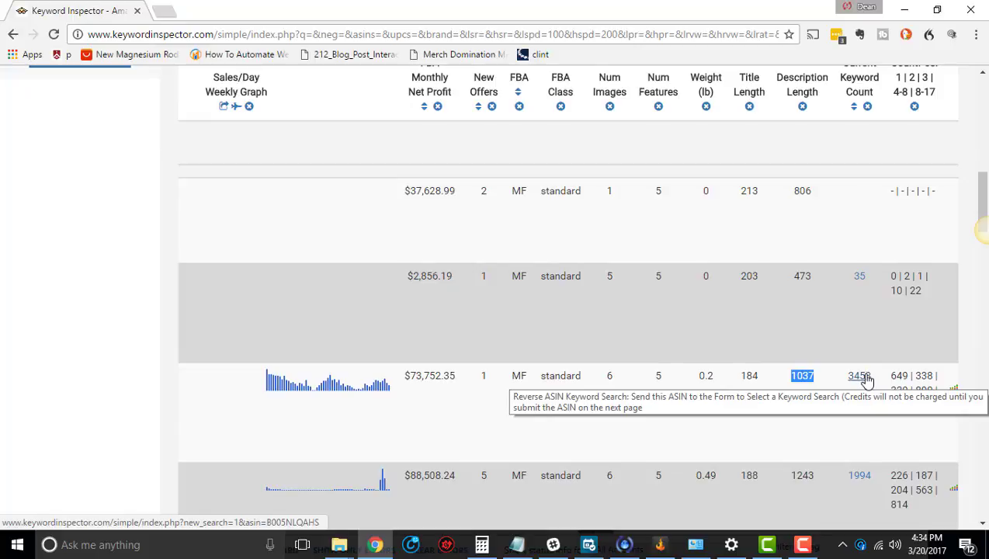
scroll(864, 375, up, 1)
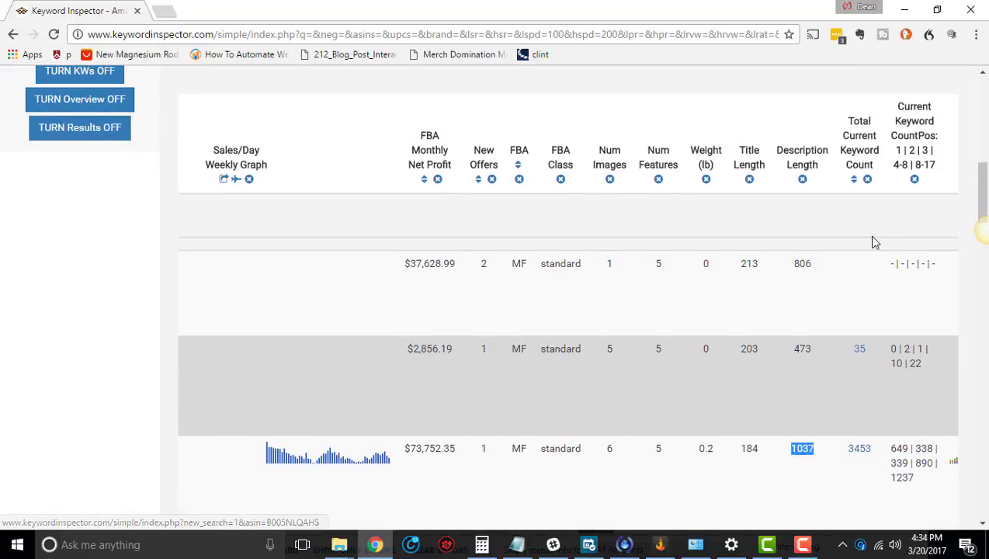
click(842, 469)
scroll(840, 465, left, 10)
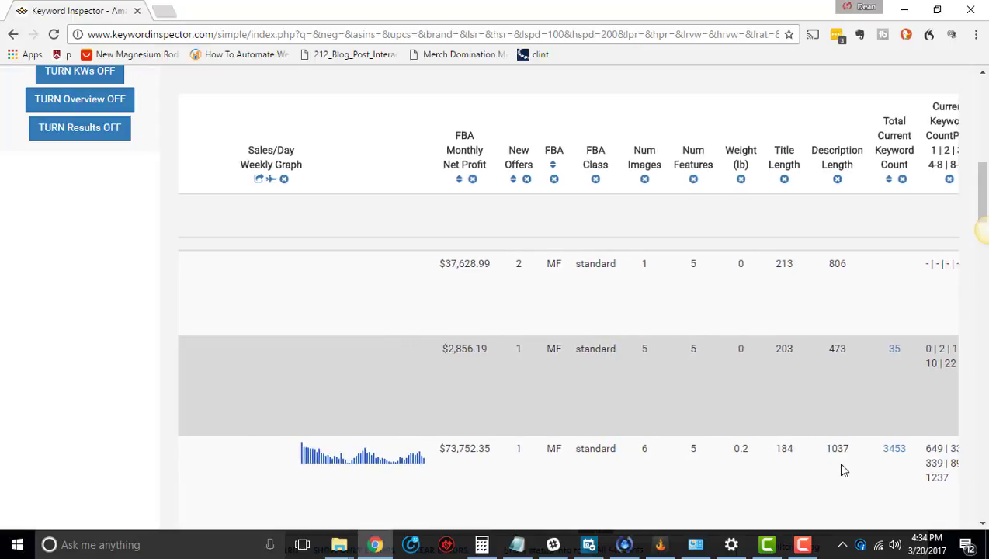
scroll(842, 468, left, 8)
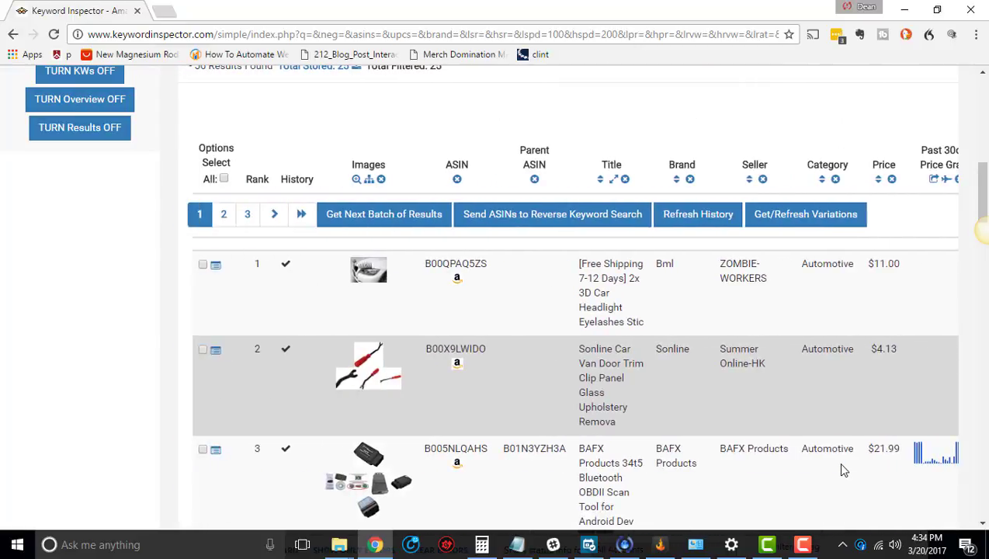
scroll(363, 429, down, 2)
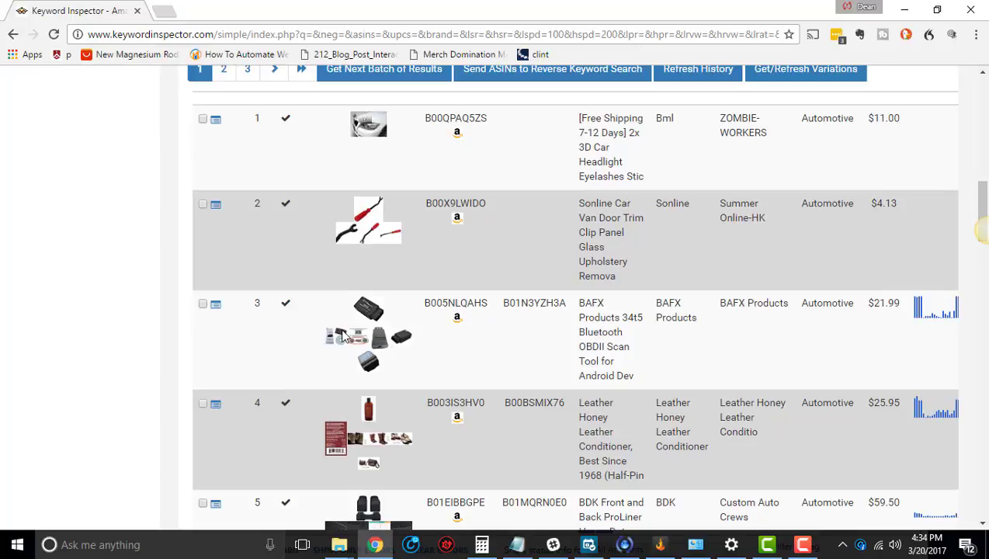
Step: Bring the Total Current Keyword Count, CountPos and Weekly Keyword Count Graph headers into view
scroll(467, 357, right, 10)
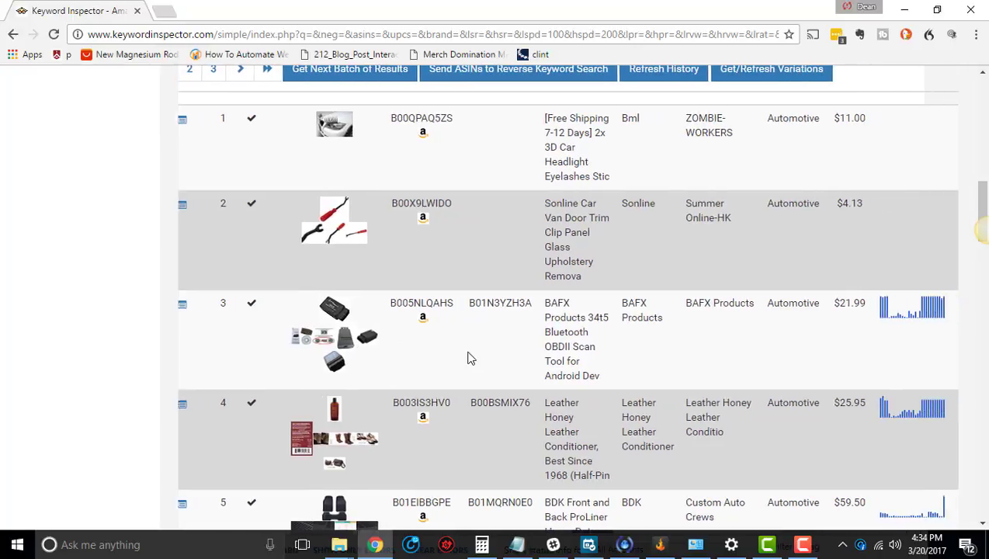
scroll(467, 358, right, 10)
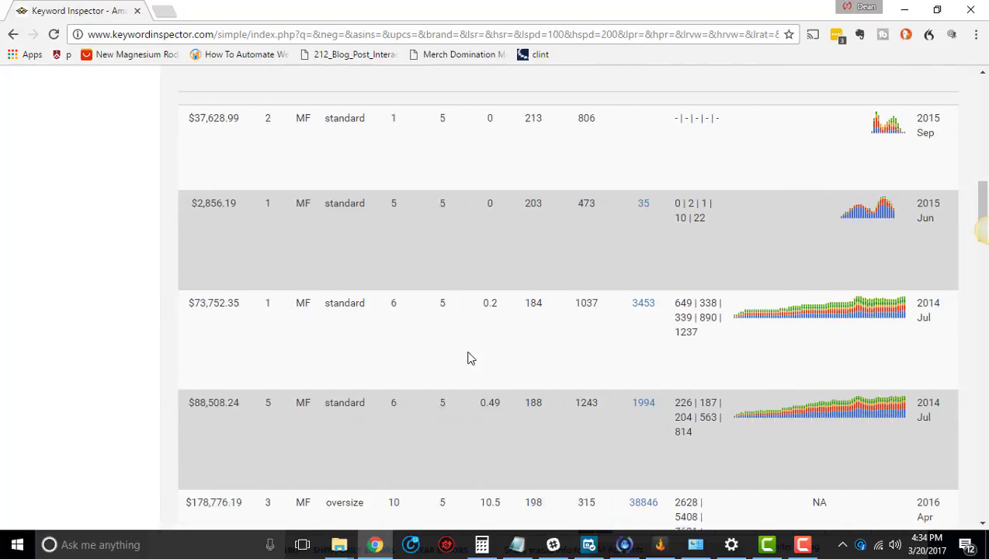
scroll(467, 358, left, 1)
scroll(687, 319, down, 2)
scroll(628, 251, up, 3)
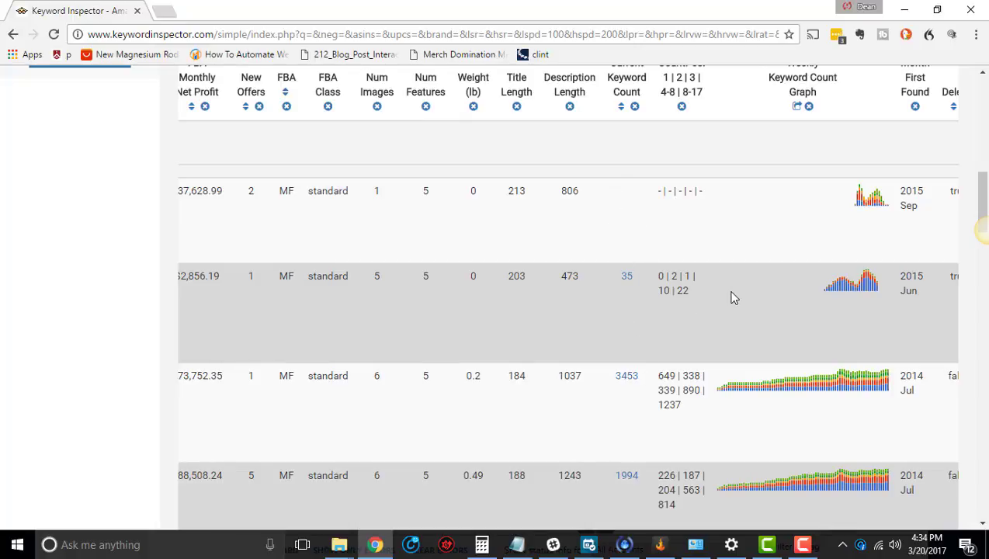
scroll(730, 297, up, 3)
scroll(650, 393, down, 4)
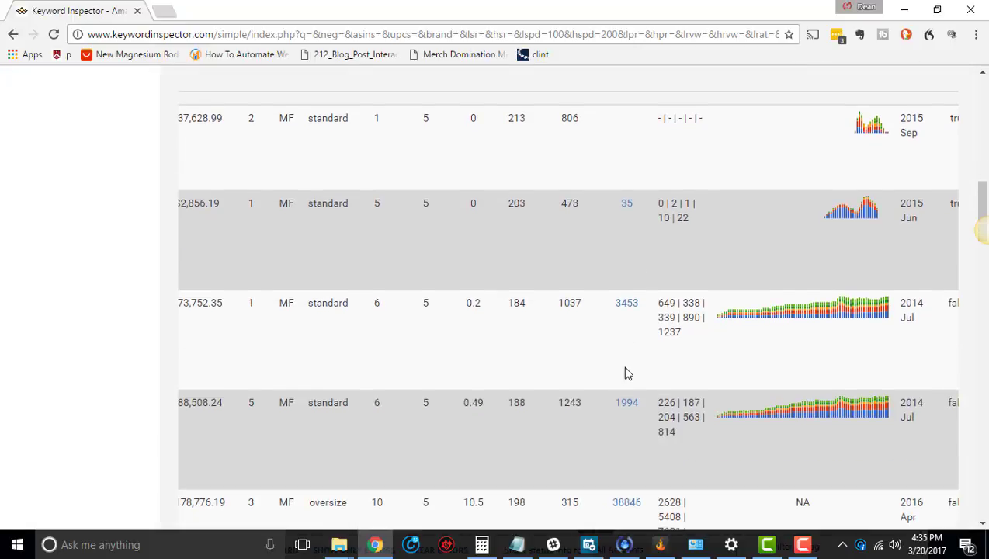
scroll(627, 373, down, 2)
scroll(626, 366, up, 4)
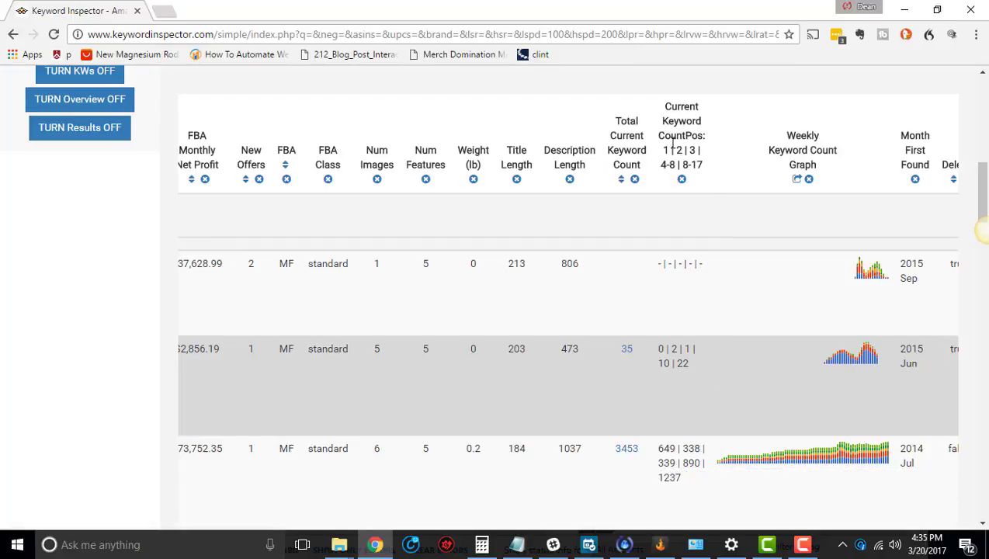
scroll(709, 280, down, 1)
scroll(709, 281, up, 1)
scroll(673, 380, down, 1)
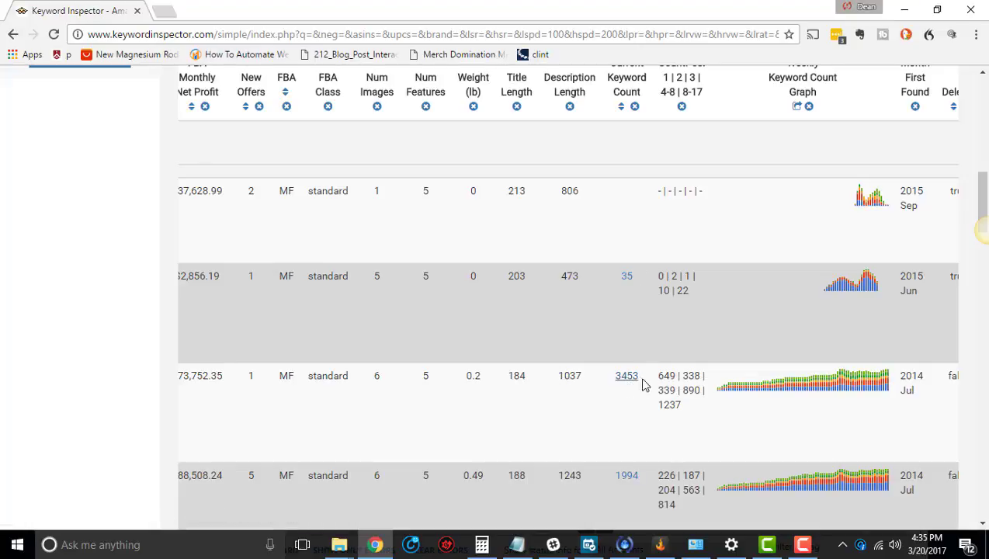
scroll(652, 378, up, 1)
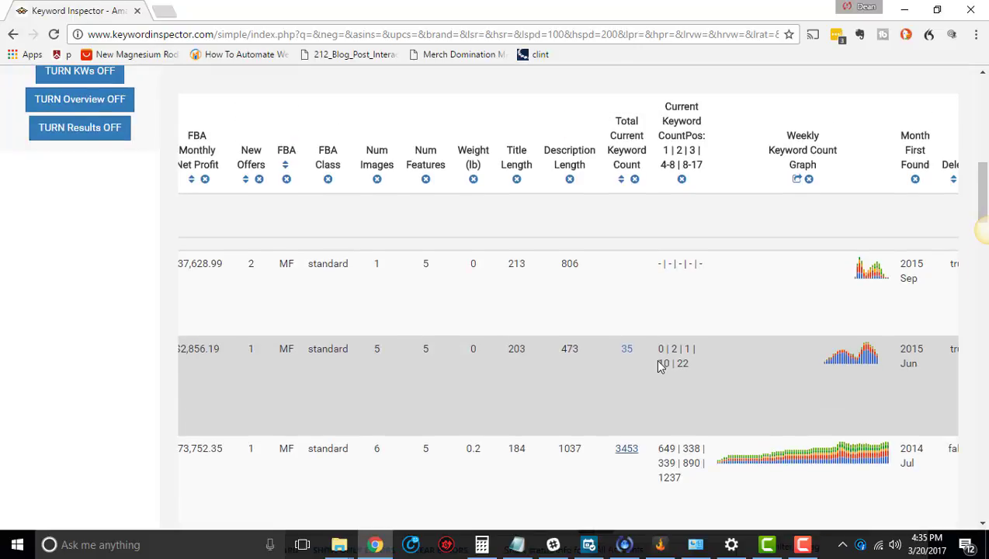
double_click(665, 148)
click(673, 152)
drag(660, 164, 703, 164)
scroll(695, 310, down, 1)
scroll(671, 376, up, 1)
scroll(672, 379, down, 1)
mouse_move(676, 375)
mouse_down()
mouse_move(657, 376)
mouse_move(662, 390)
mouse_move(676, 374)
mouse_move(657, 375)
mouse_move(698, 378)
mouse_move(684, 378)
mouse_up()
click(695, 375)
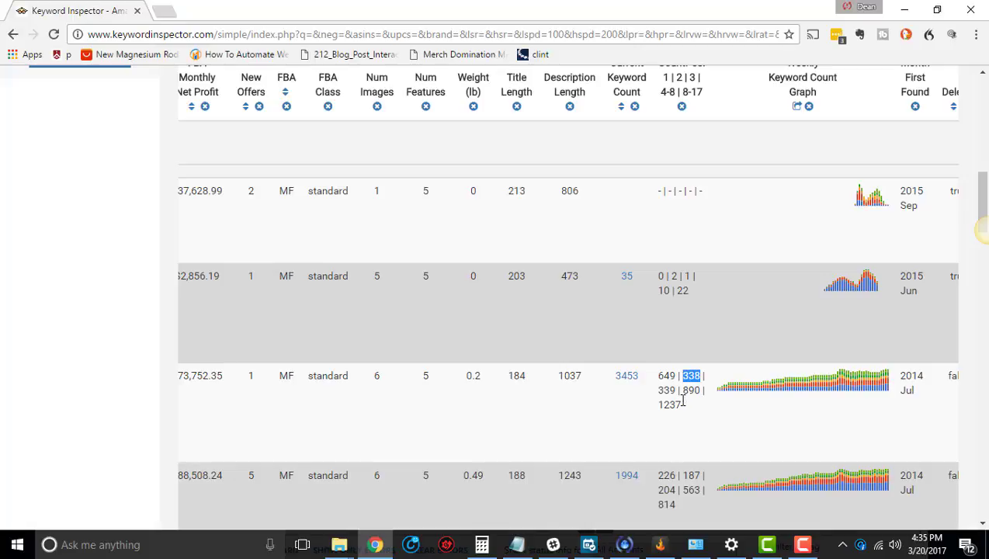
drag(676, 390, 655, 390)
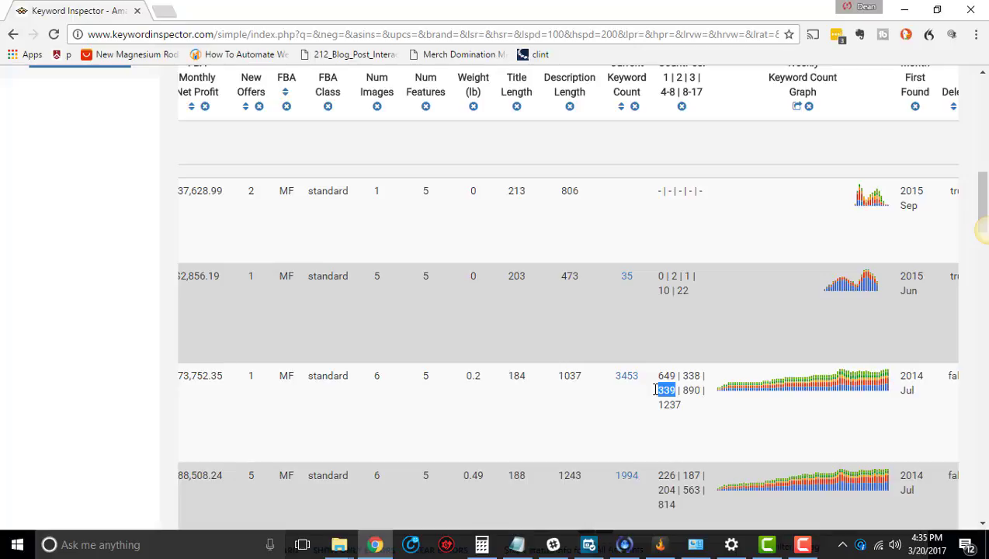
drag(703, 389, 675, 390)
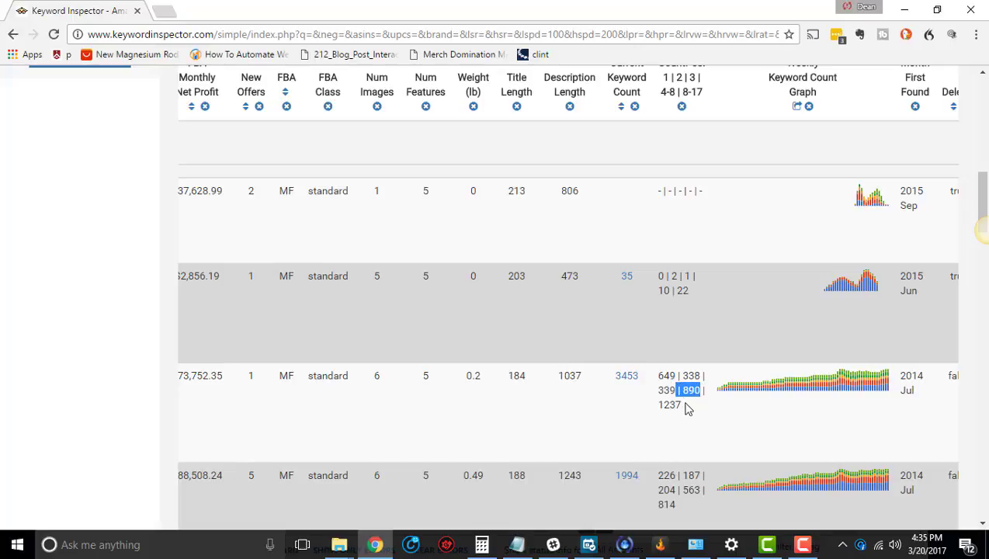
click(688, 410)
triple_click(683, 405)
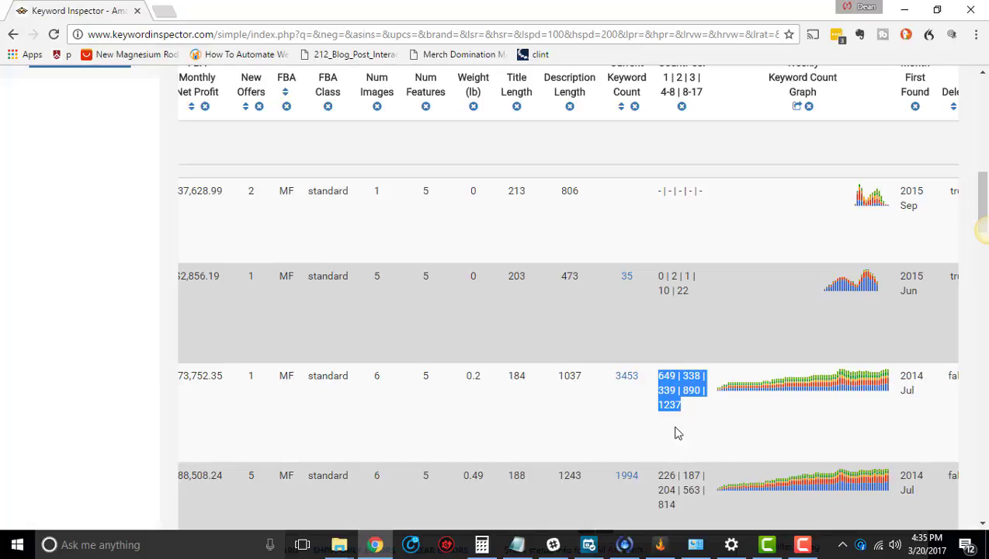
scroll(776, 431, up, 1)
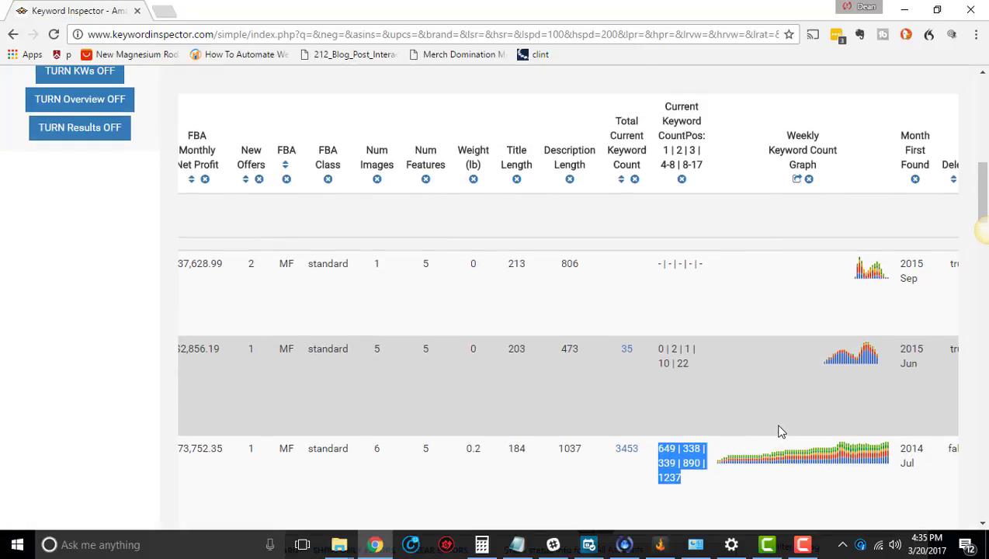
scroll(777, 431, down, 1)
mouse_move(765, 392)
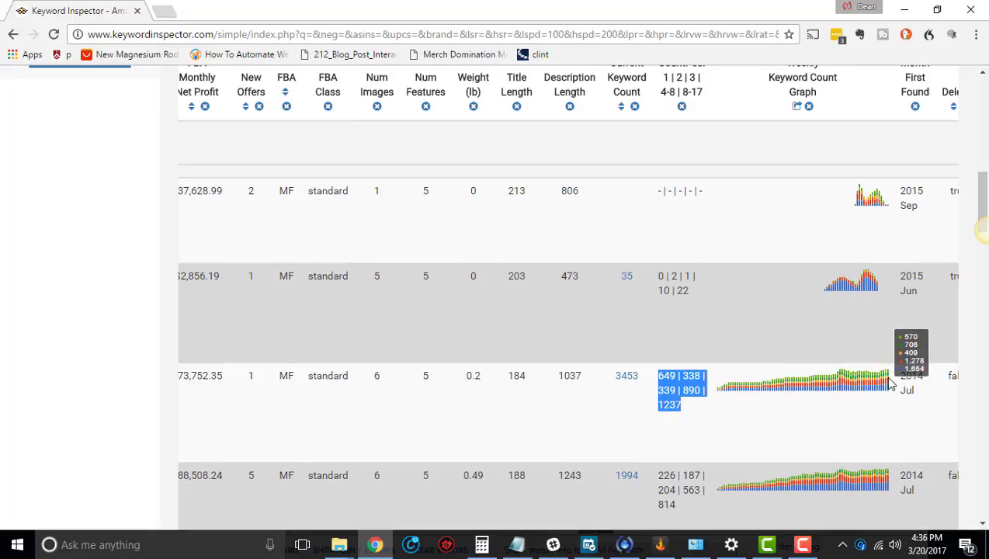
mouse_move(889, 383)
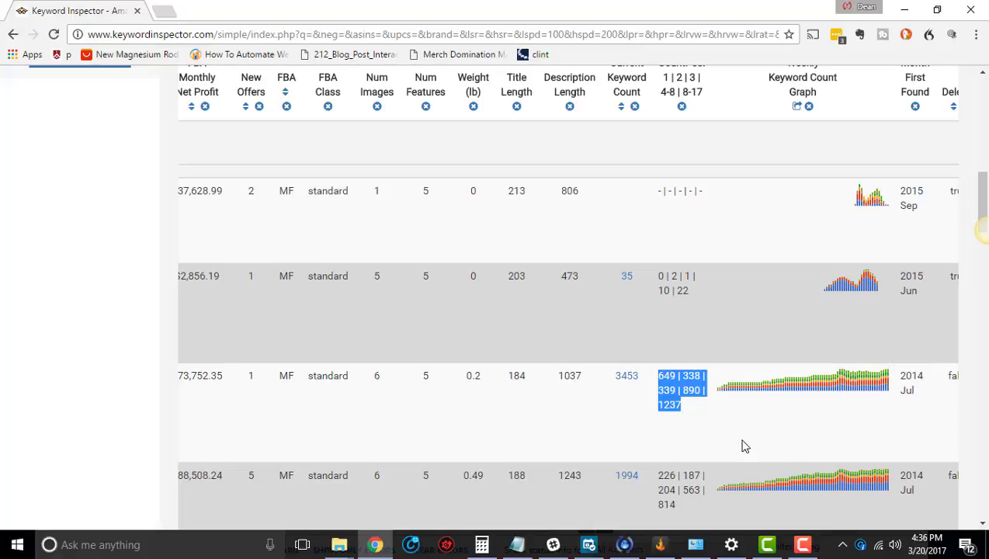
click(875, 309)
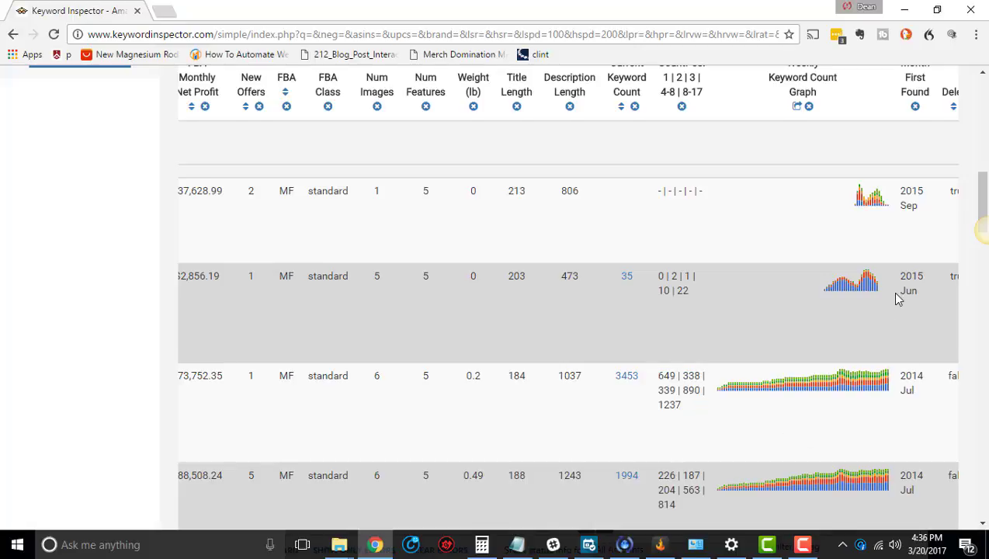
scroll(896, 302, up, 1)
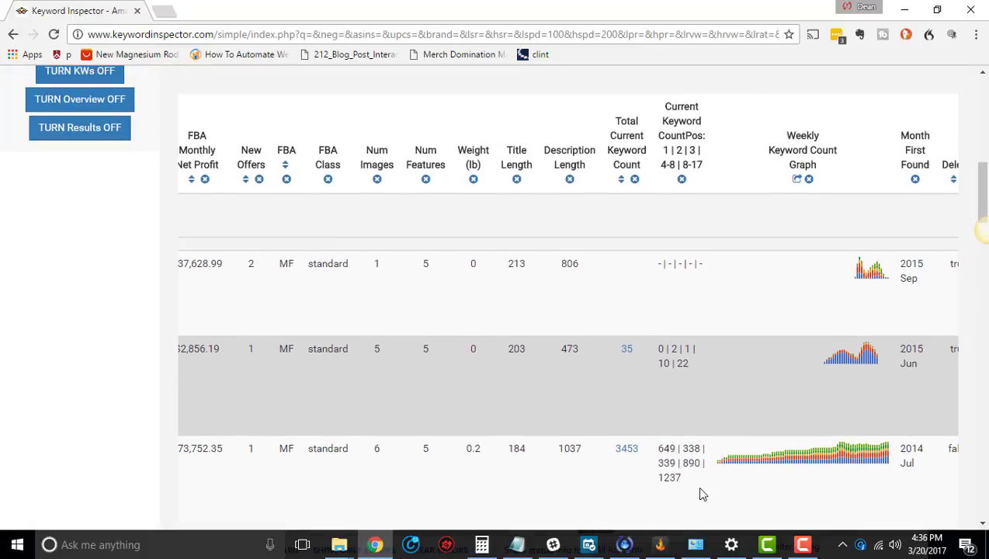
mouse_move(729, 451)
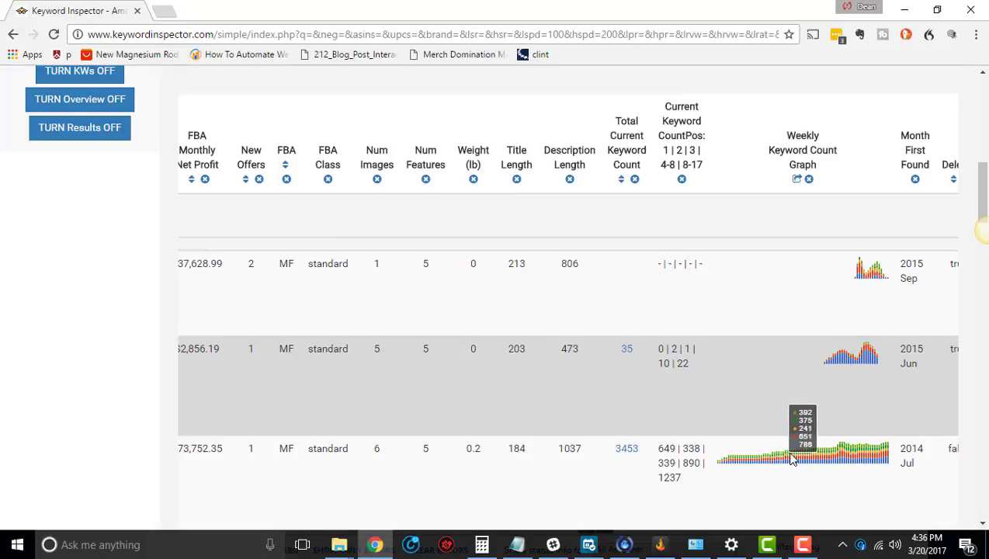
Step: Scroll right to the Deleted column and highlight its false value
scroll(878, 414, right, 1)
scroll(881, 419, down, 1)
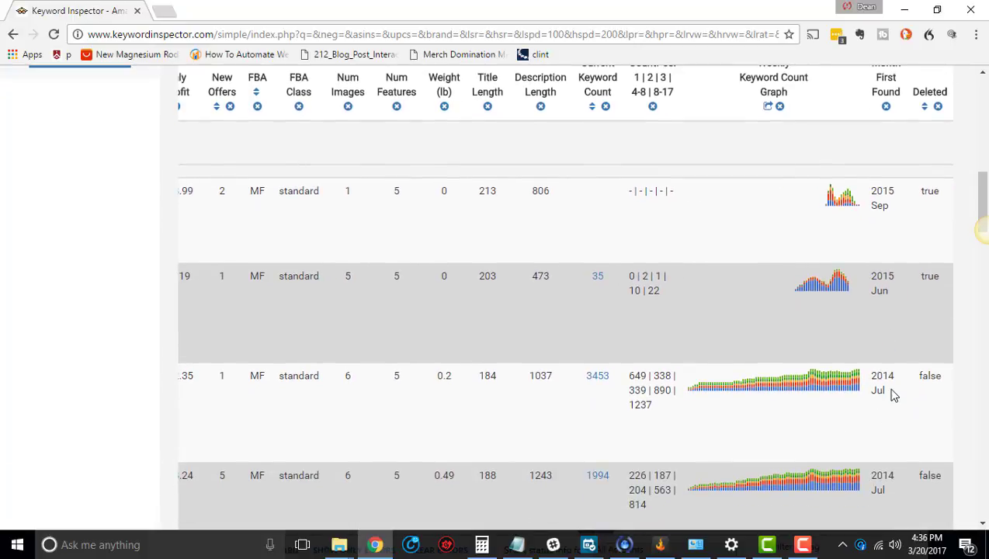
drag(891, 397, 861, 380)
drag(942, 380, 914, 380)
Step: Clear the highlight and return left to the Options, Rank and ASIN columns
scroll(935, 427, up, 1)
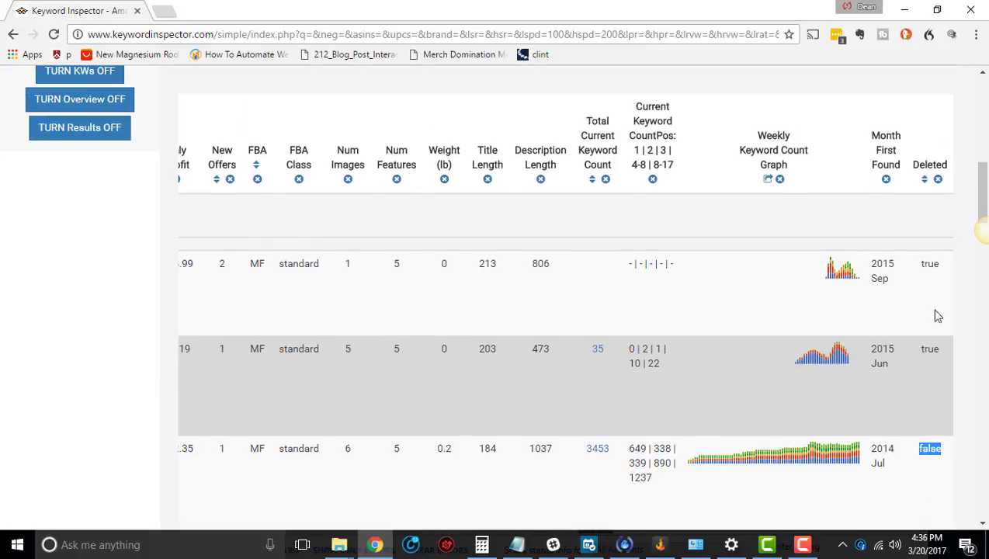
click(934, 266)
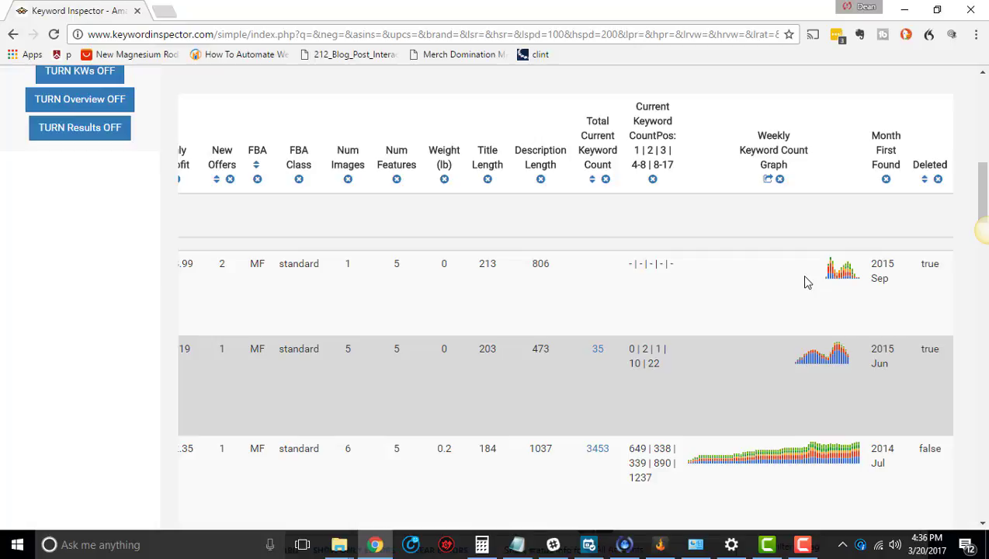
scroll(805, 282, left, 10)
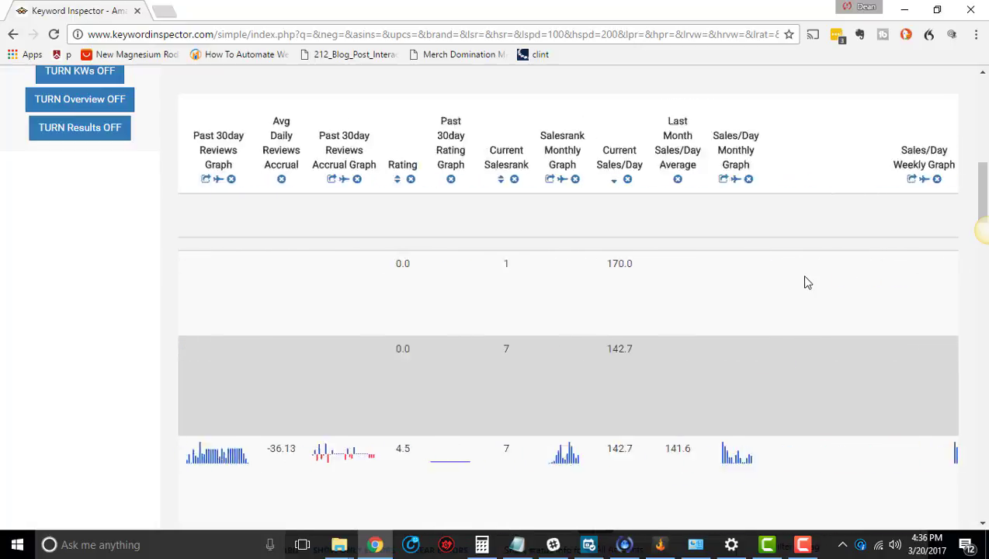
scroll(805, 282, left, 10)
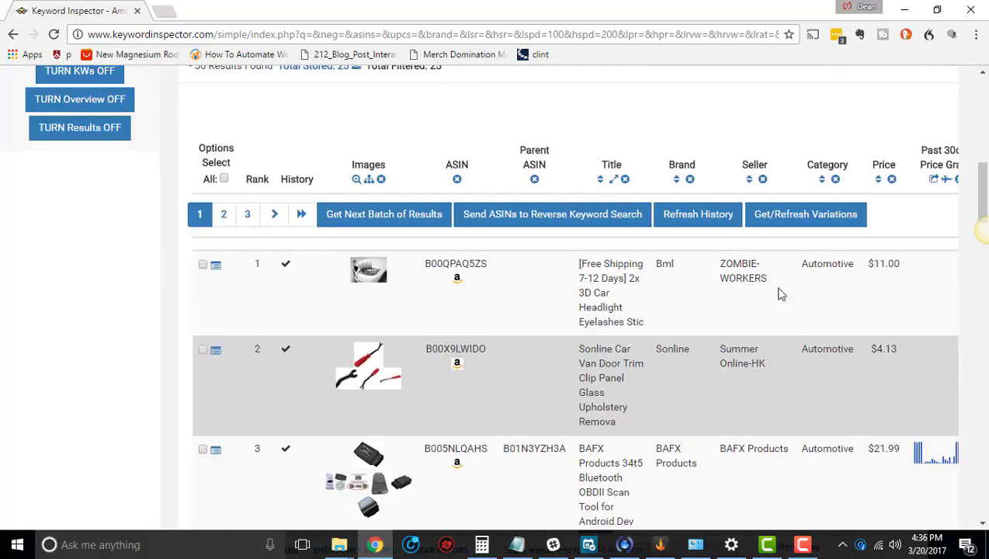
click(456, 283)
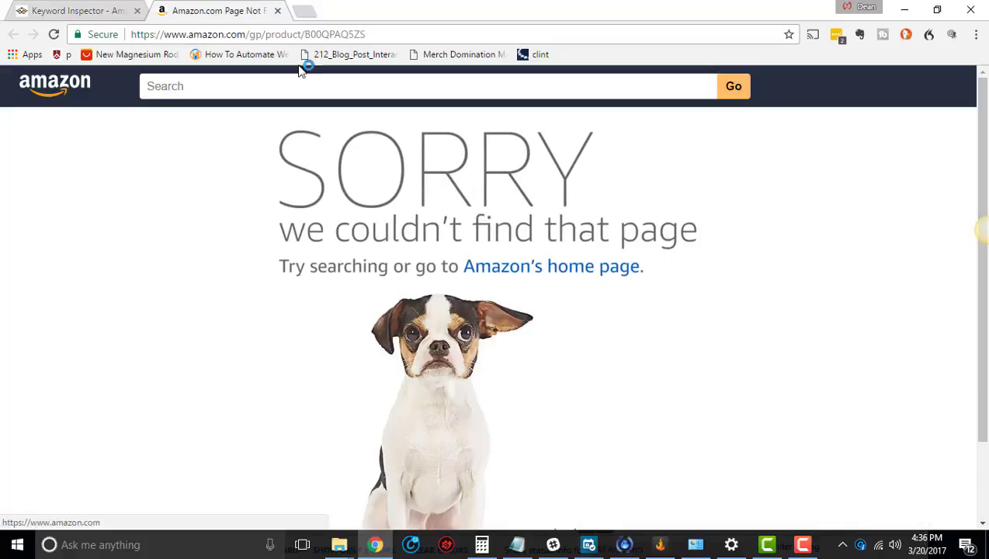
click(277, 11)
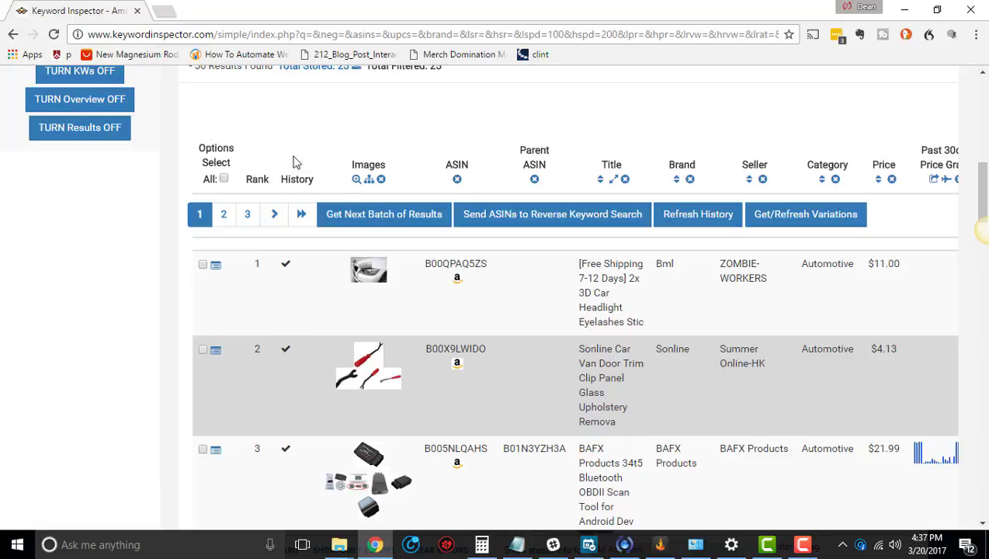
Step: Return to the page top and choose KIPRT to load an empty New Product Research form
scroll(237, 240, up, 3)
scroll(237, 241, up, 5)
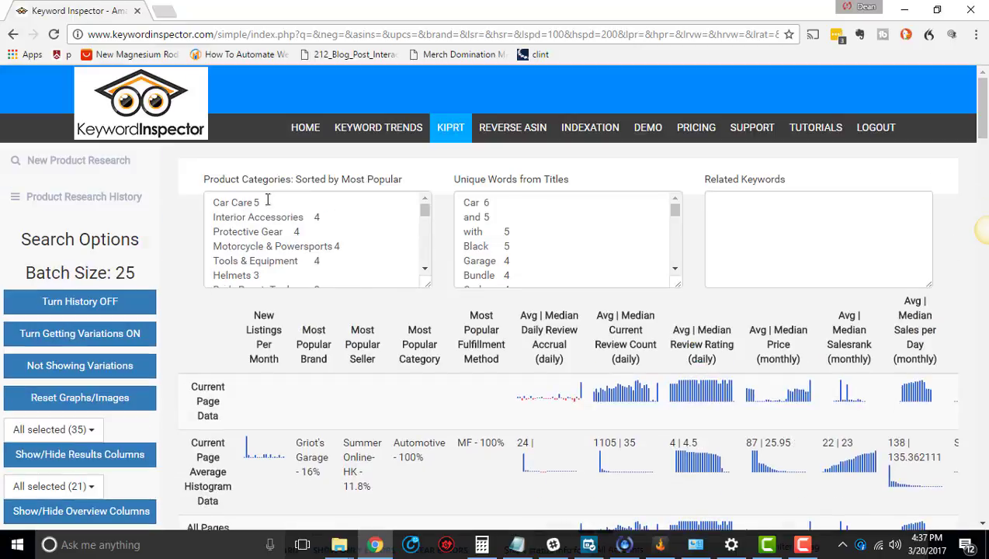
click(31, 162)
scroll(341, 303, down, 6)
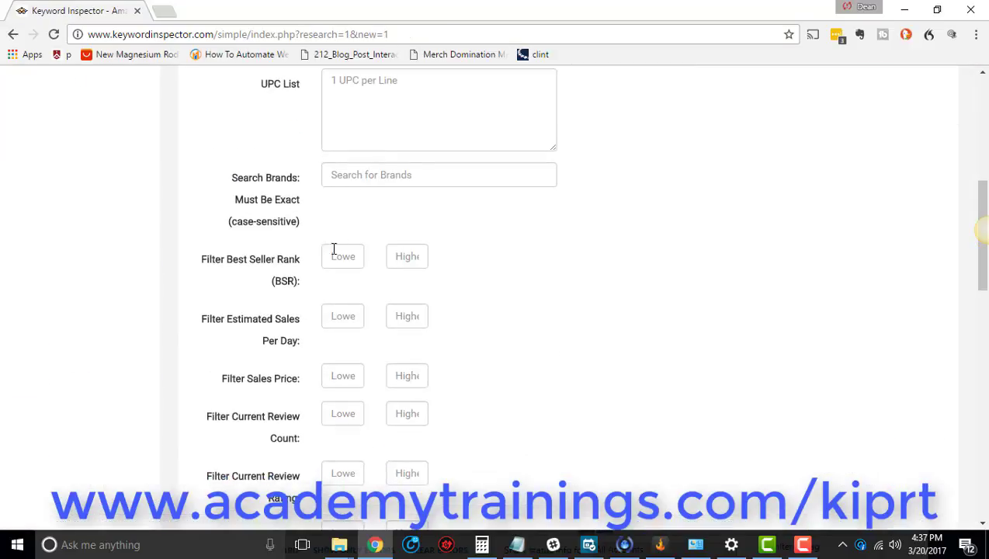
scroll(338, 361, down, 2)
scroll(346, 354, up, 8)
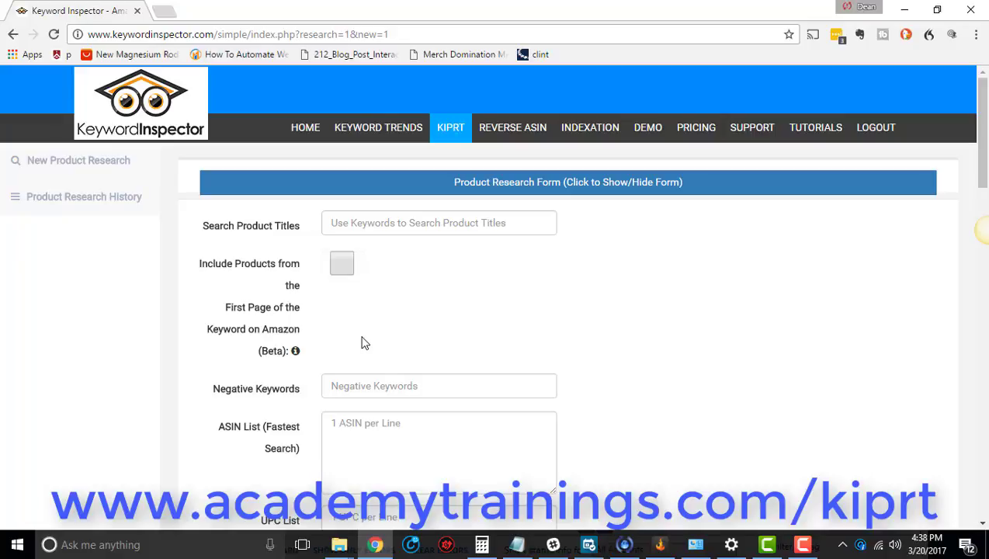
scroll(413, 361, down, 3)
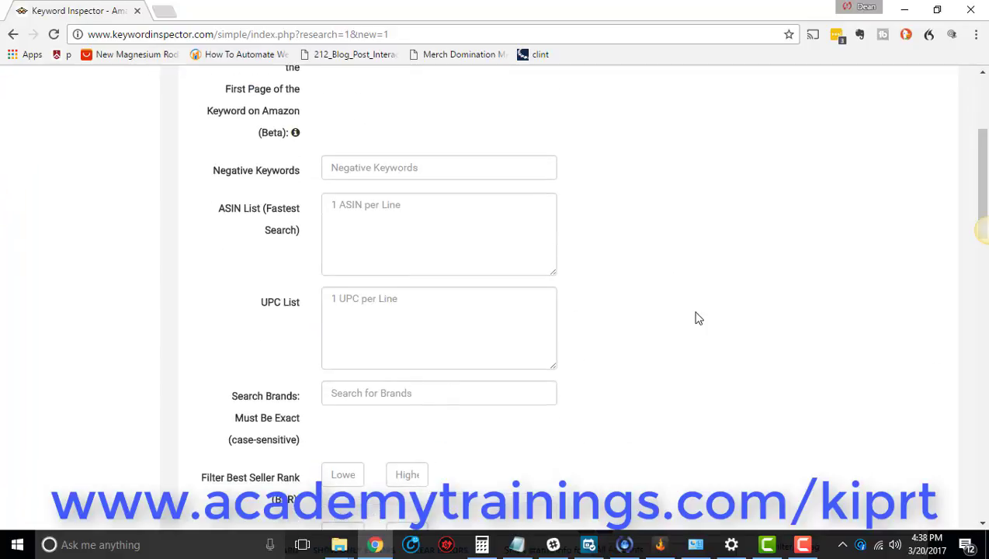